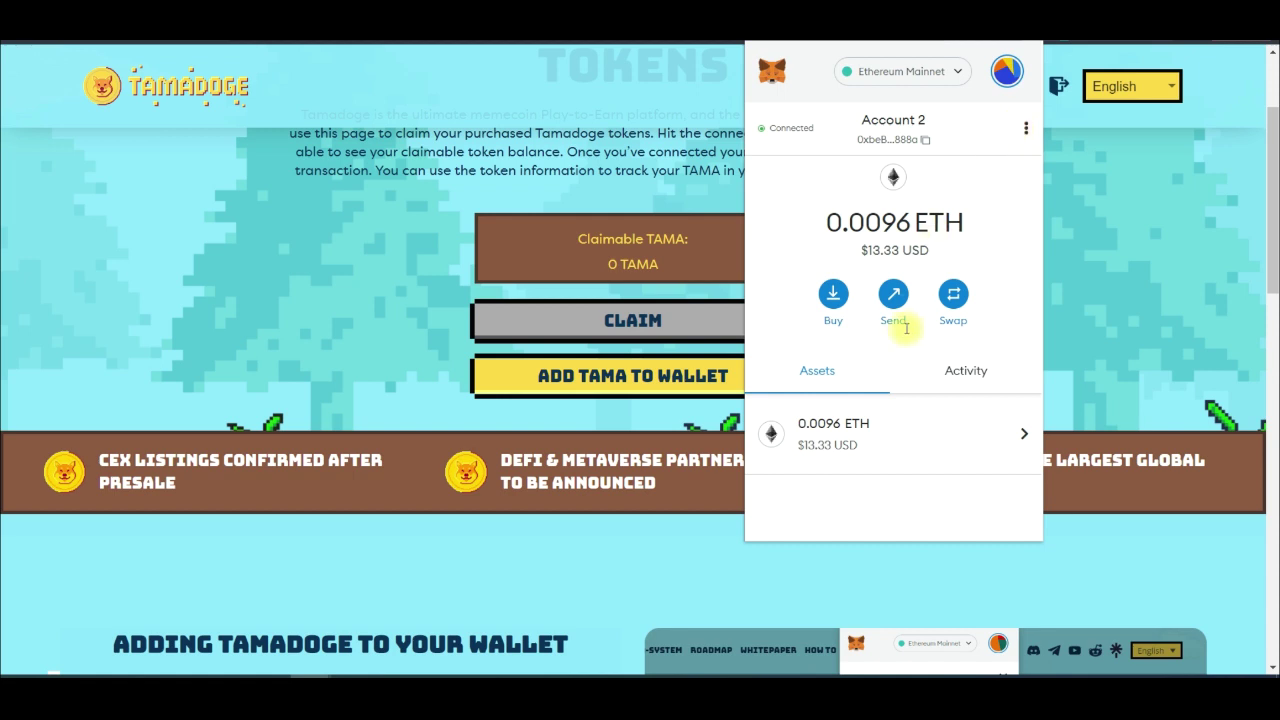
Find the TAMA token in the MetaMask asset list and open its details
scroll(854, 391, "down", 3)
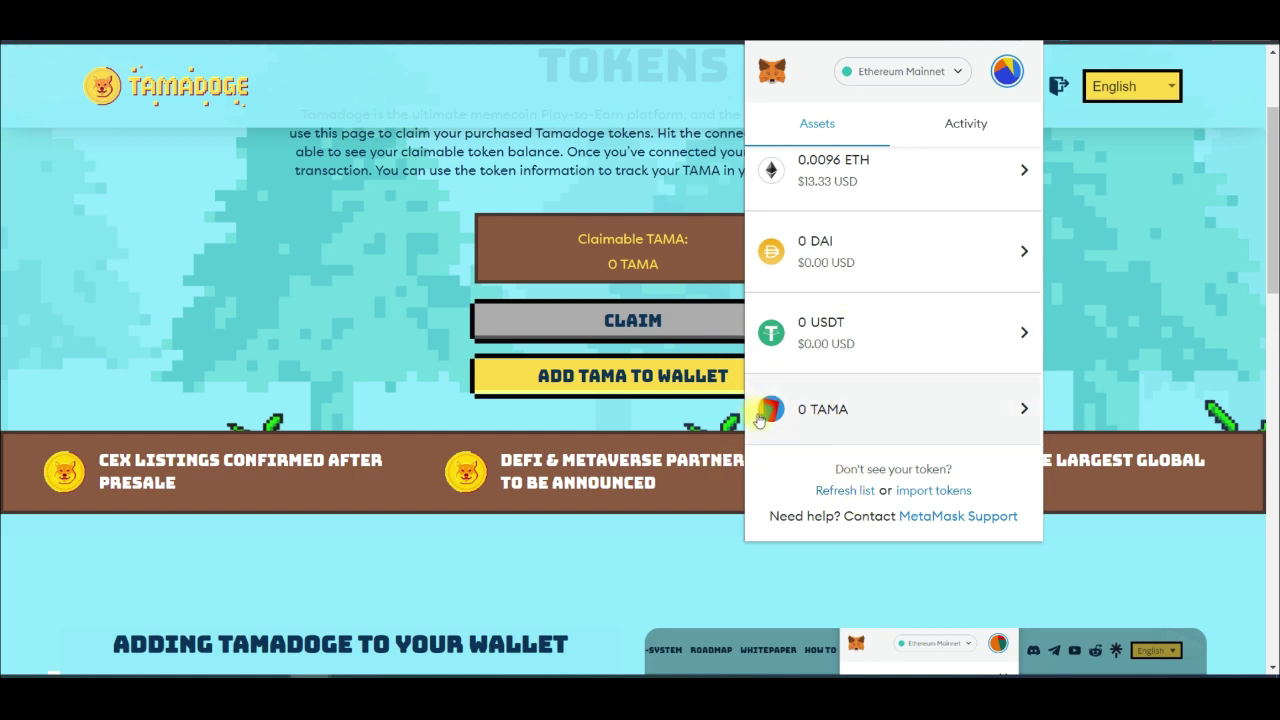
left_click(870, 401)
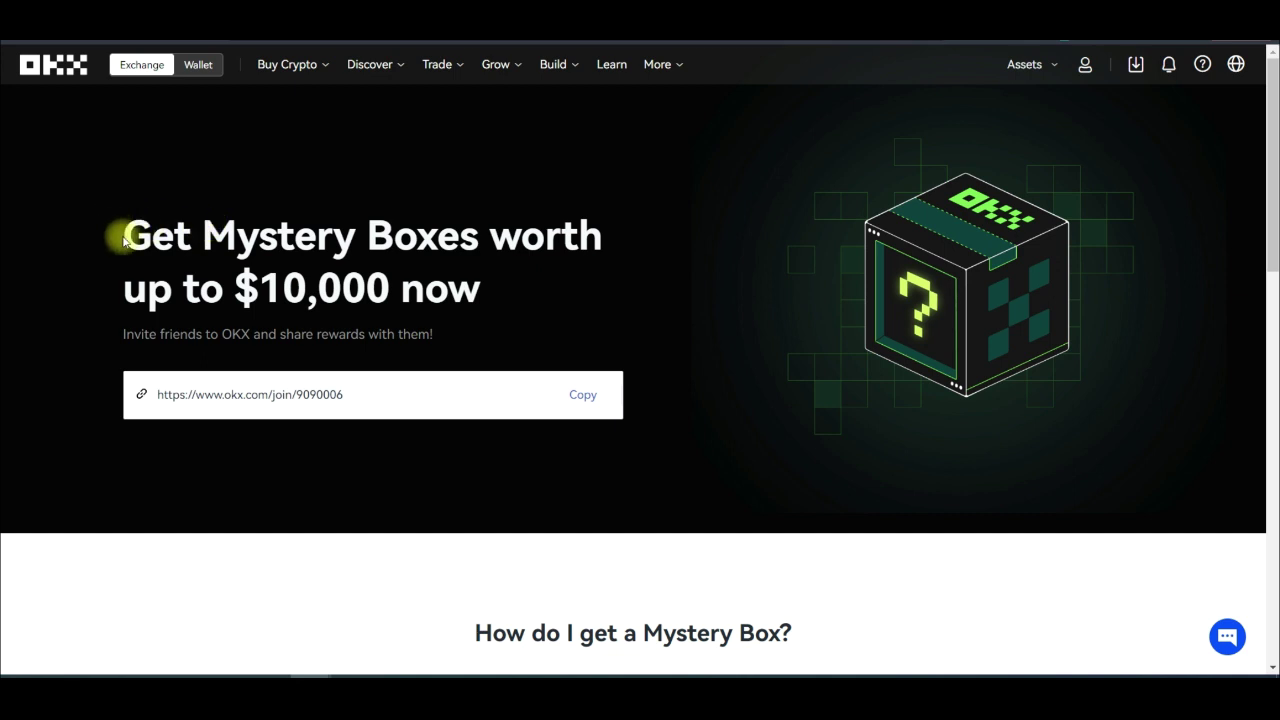
left_click_drag(141, 236, 443, 277)
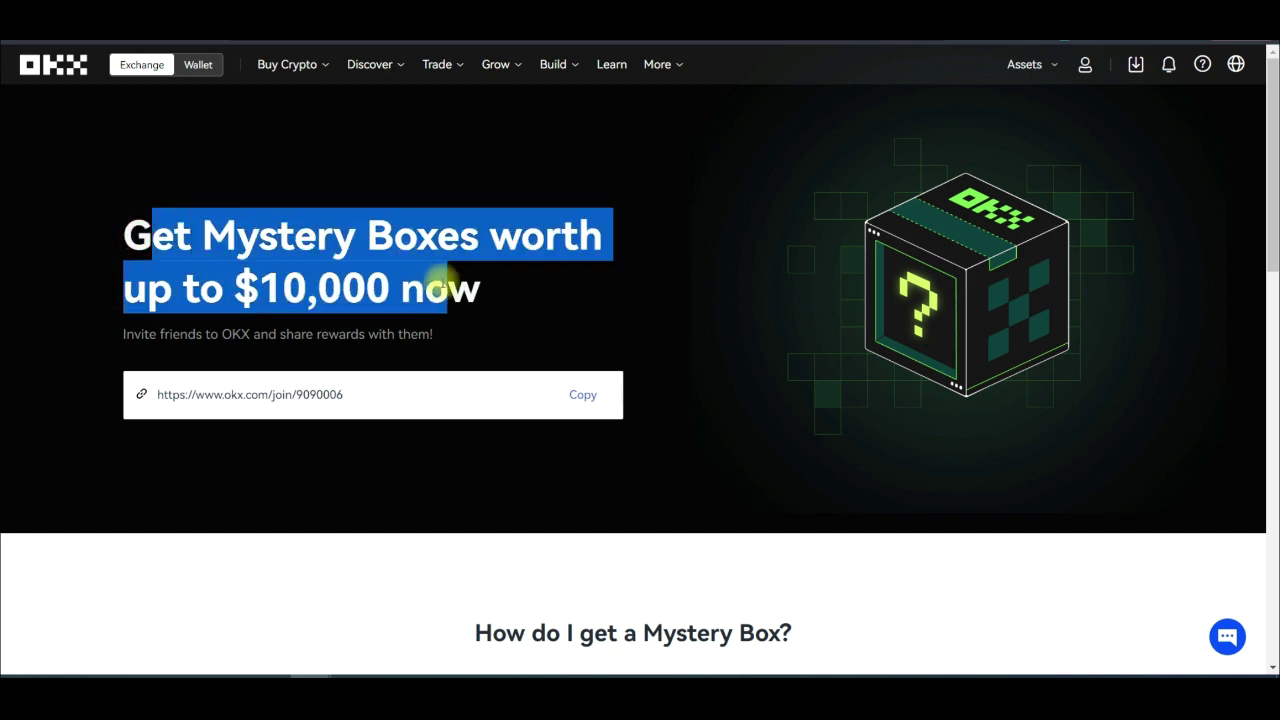
left_click(455, 287)
left_click_drag(234, 288, 437, 297)
left_click(436, 298)
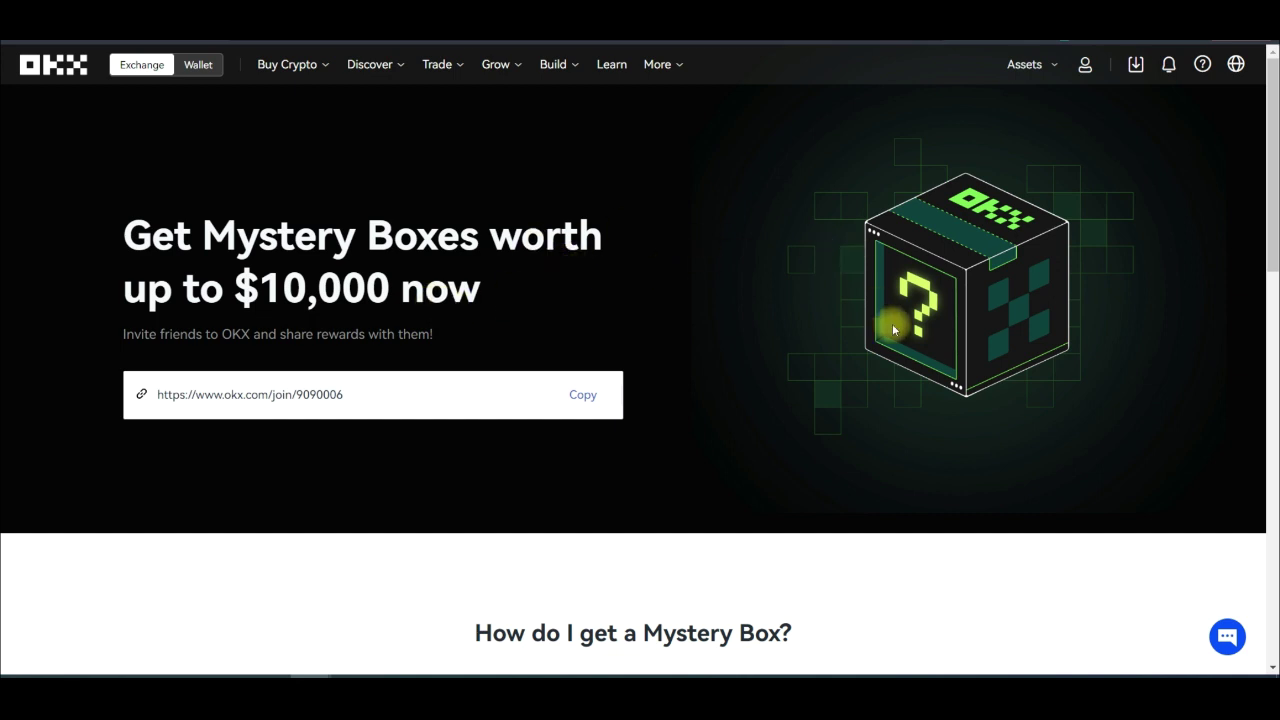
Open the OKX deposit page and choose TAMA (Tamadoge) as the crypto to deposit
left_click(1057, 64)
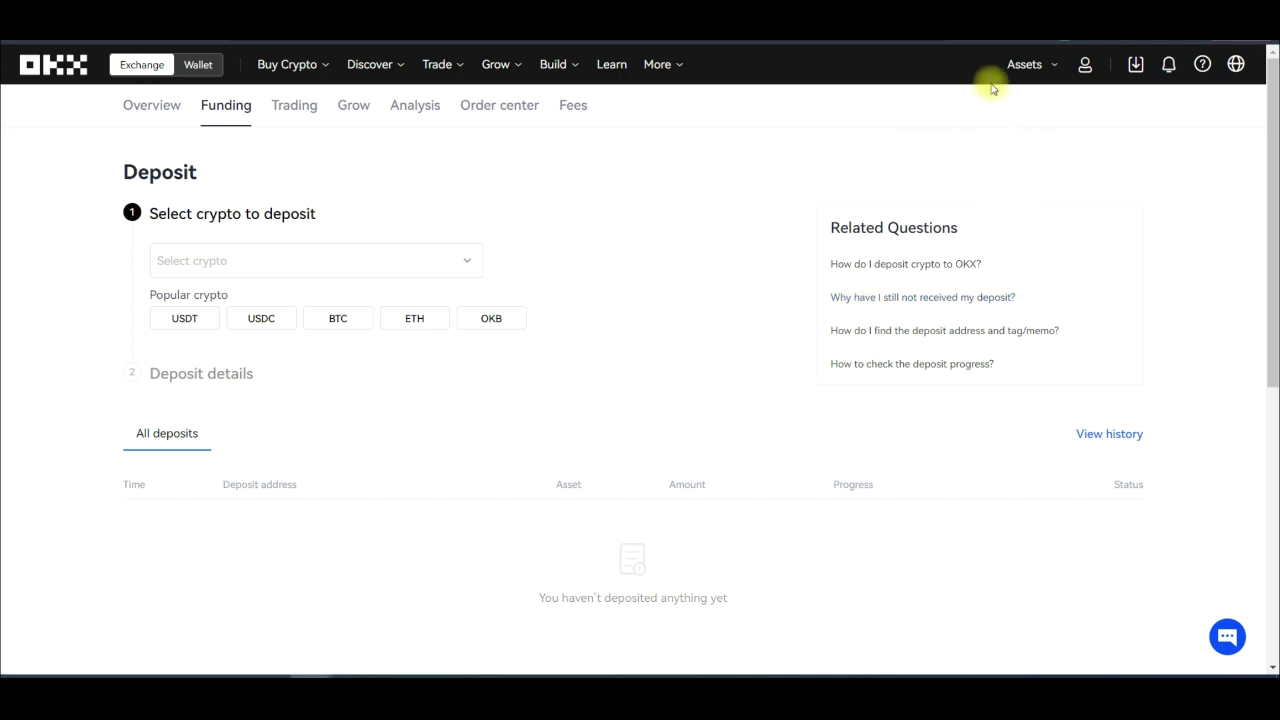
mouse_move(1021, 64)
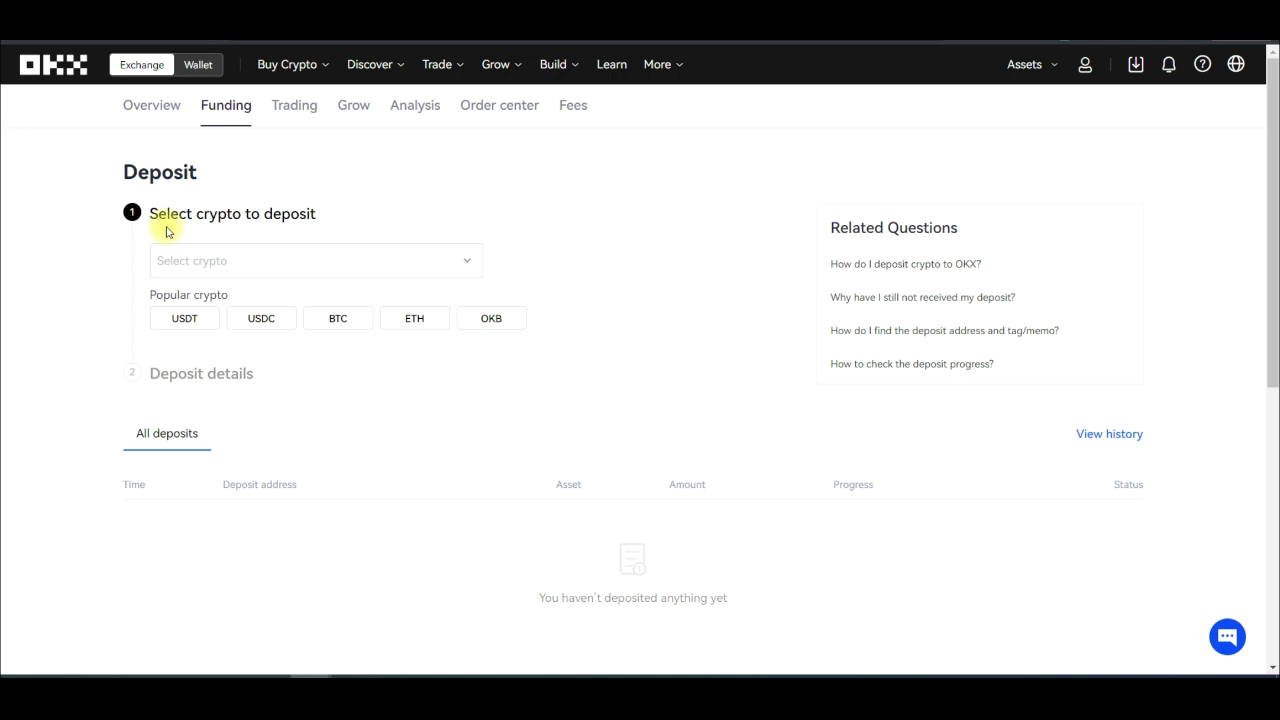
left_click(239, 262)
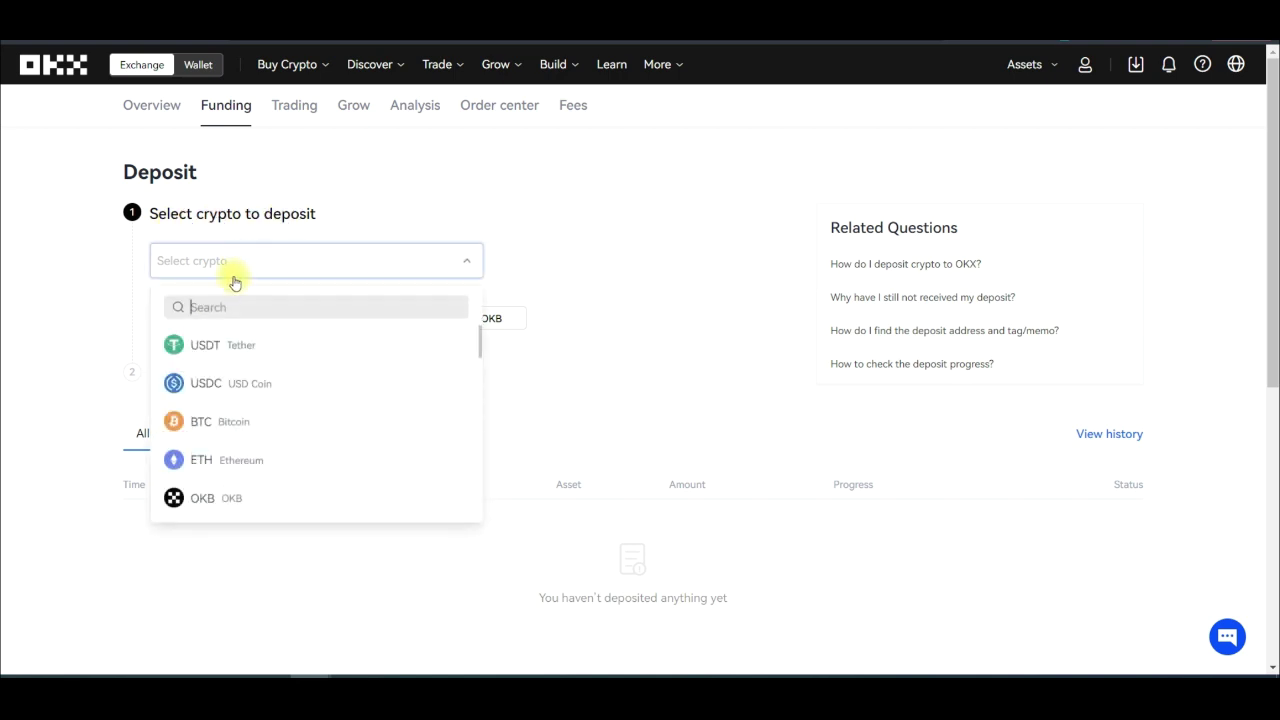
type("tama")
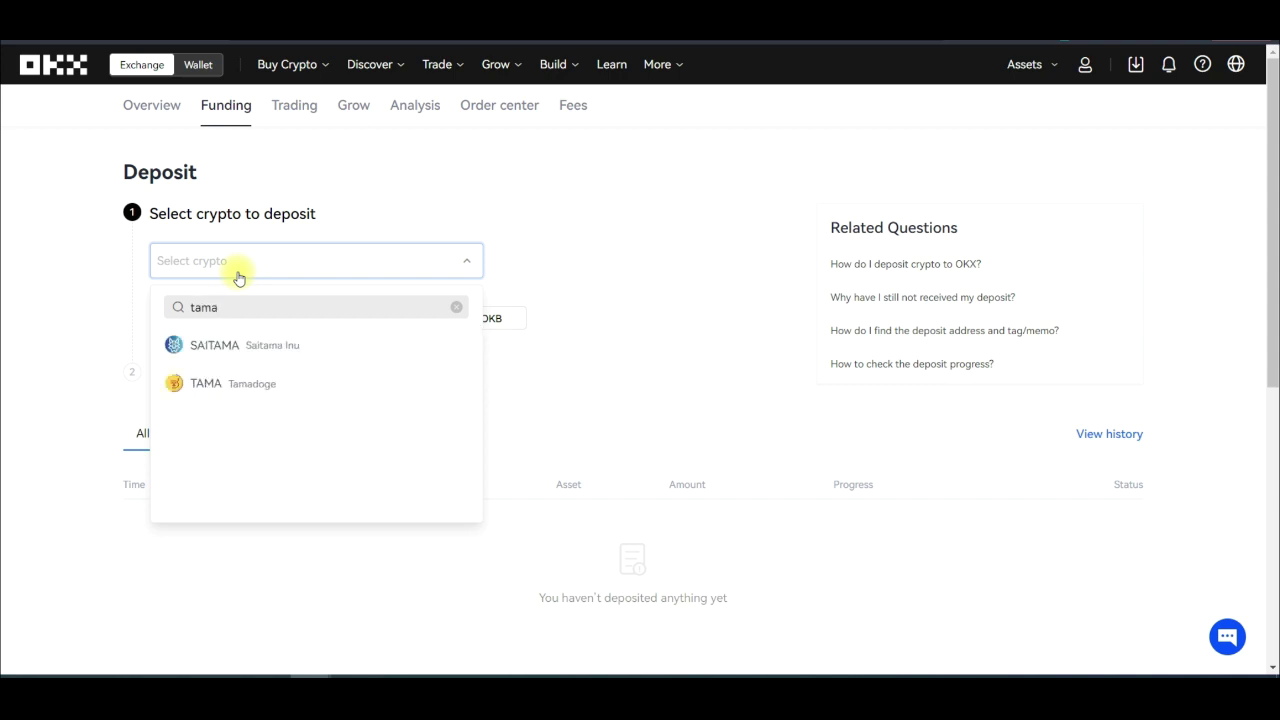
left_click(218, 382)
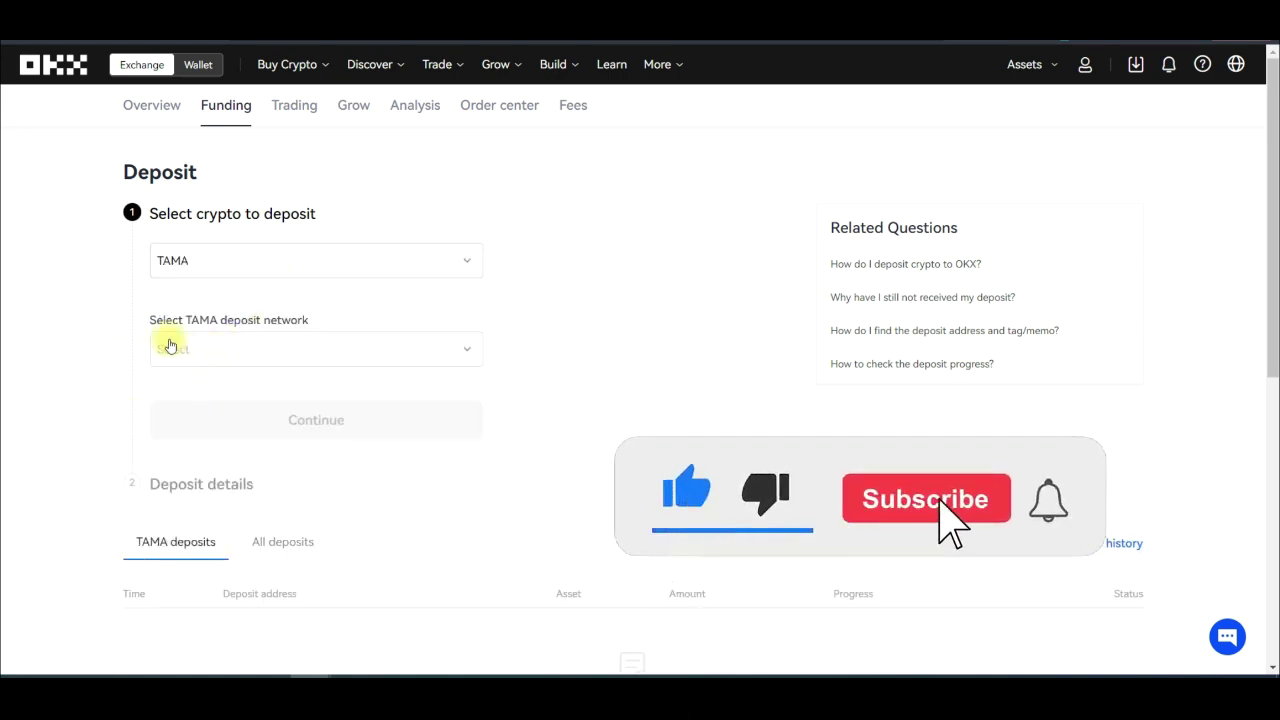
Set the deposit network to TAMA-ERC20, continue past the notice, and copy the TAMA deposit address
left_click(287, 346)
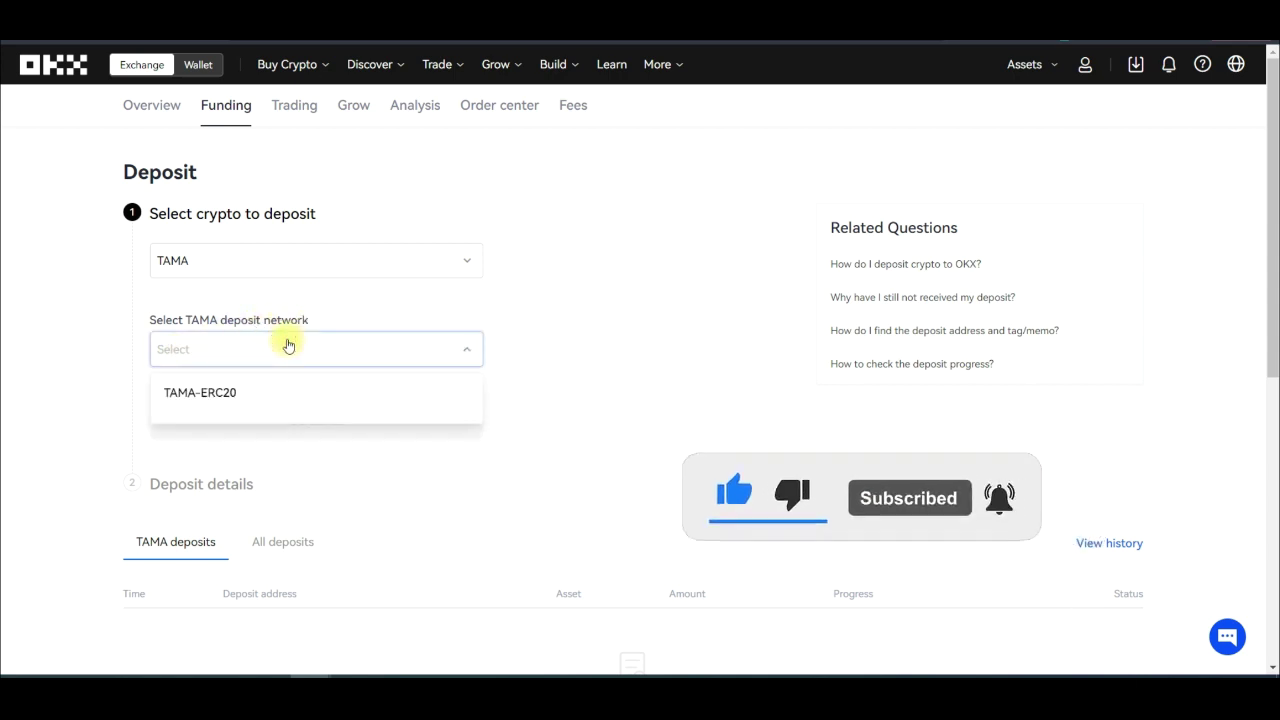
left_click(224, 395)
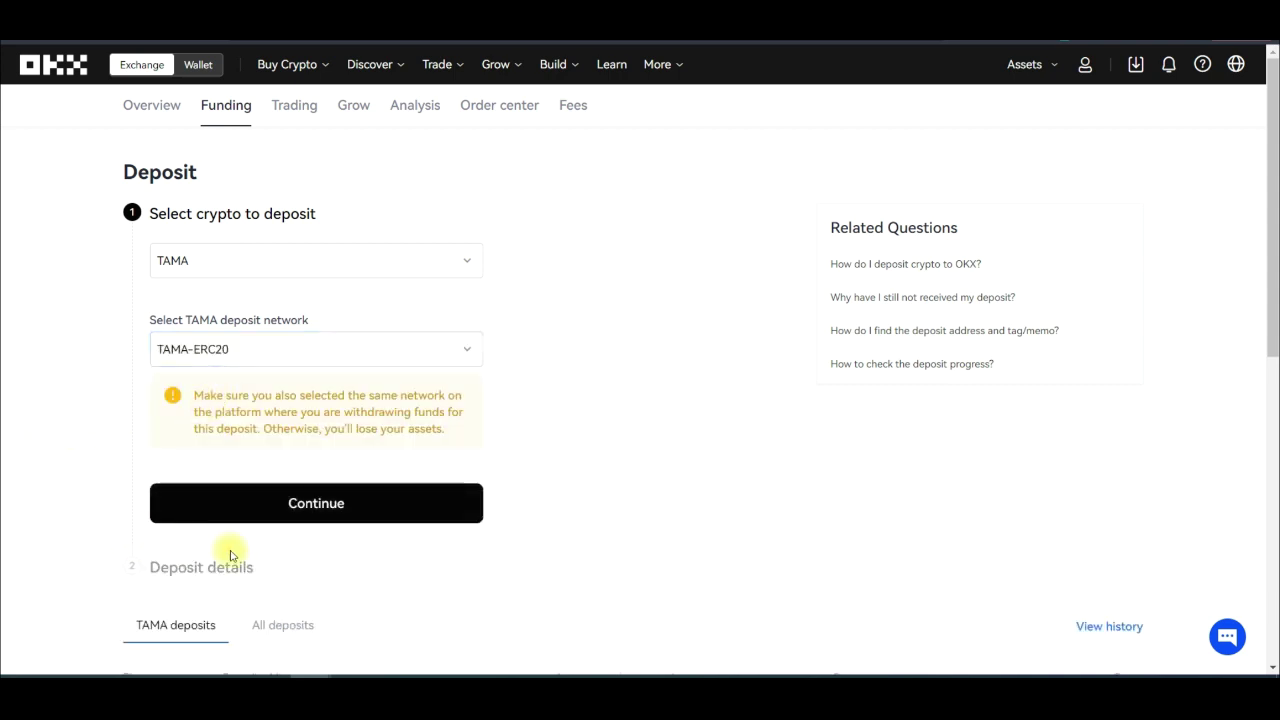
left_click(298, 505)
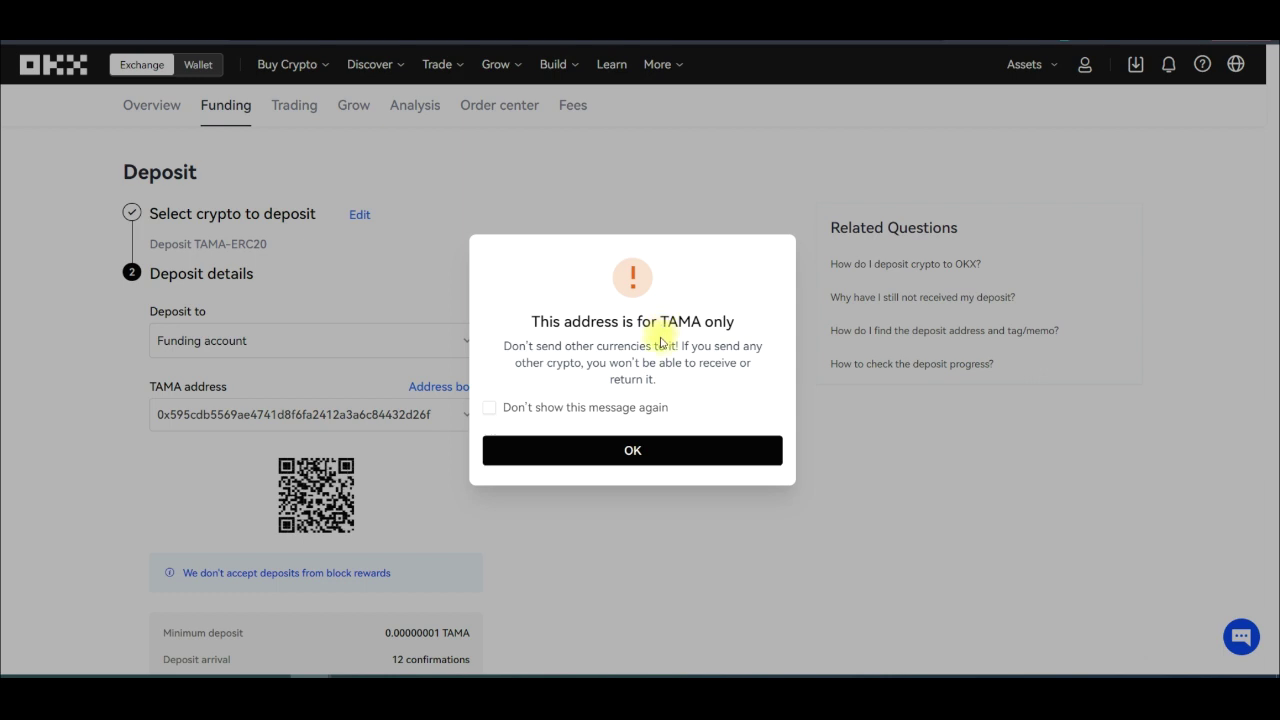
left_click(632, 452)
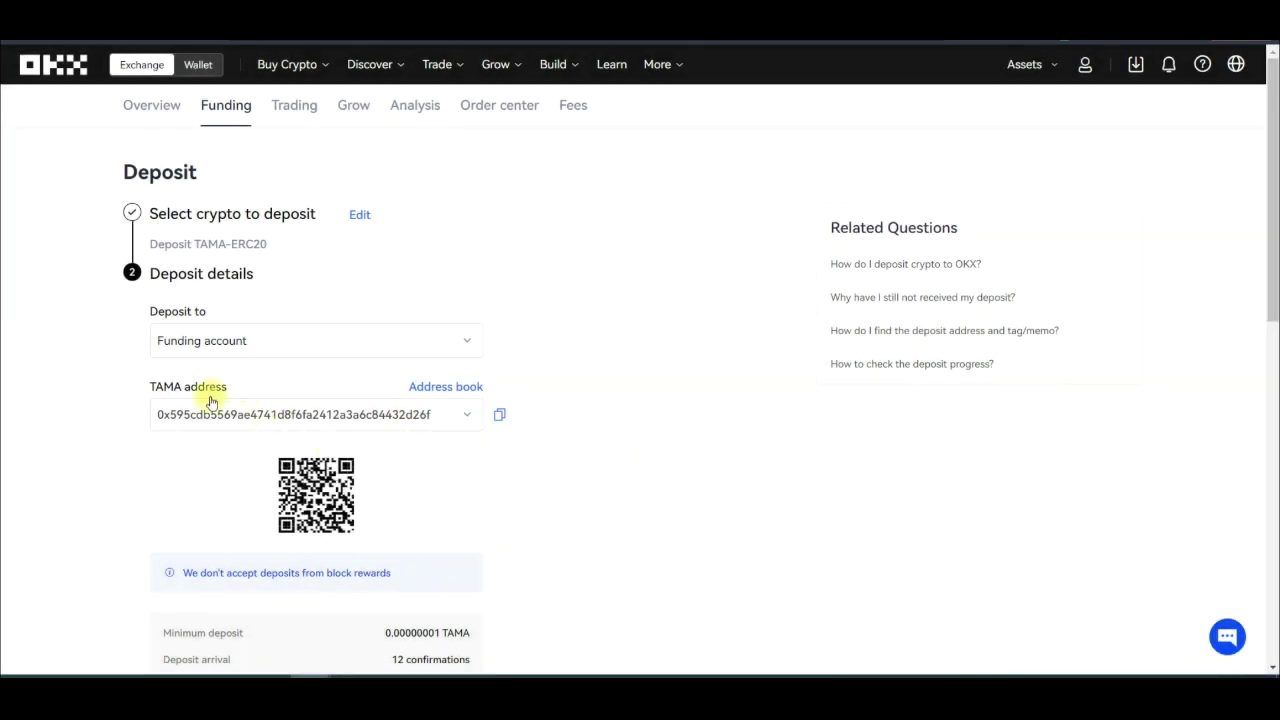
left_click(499, 416)
Start sending TAMA from the MetaMask wallet, pasting the copied deposit address as the recipient
left_click(1030, 38)
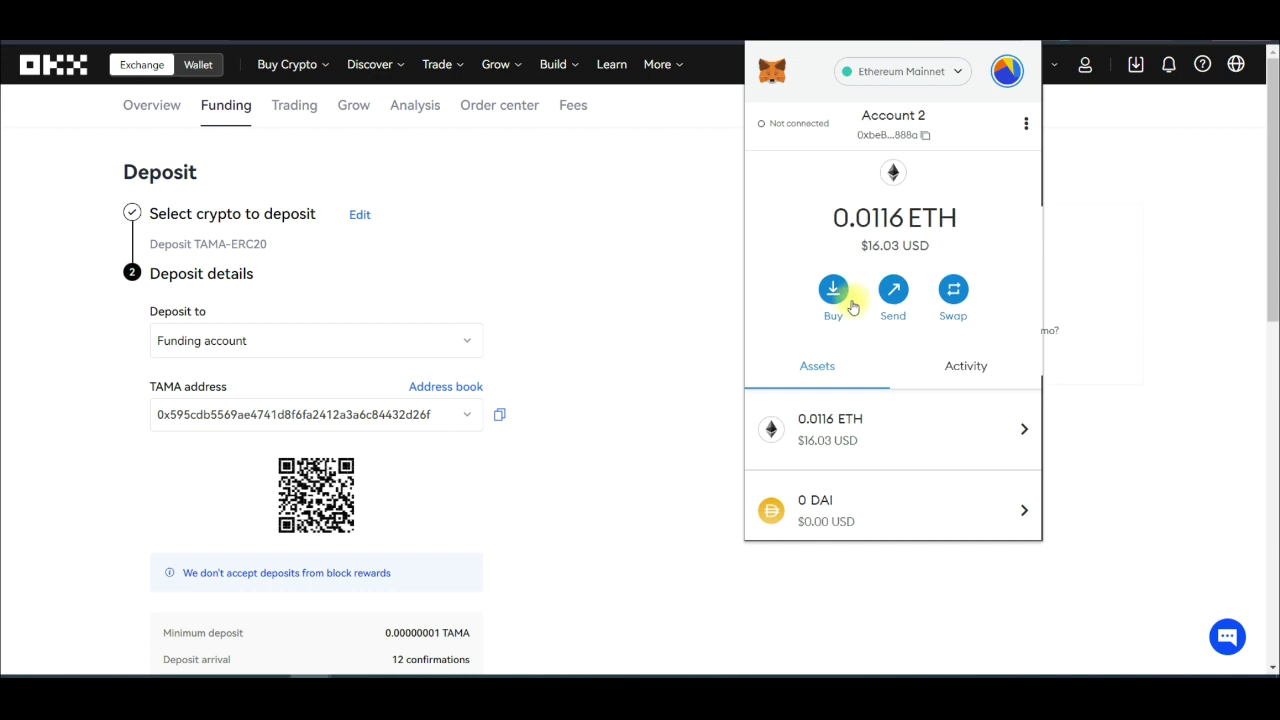
scroll(840, 310, "down", 3)
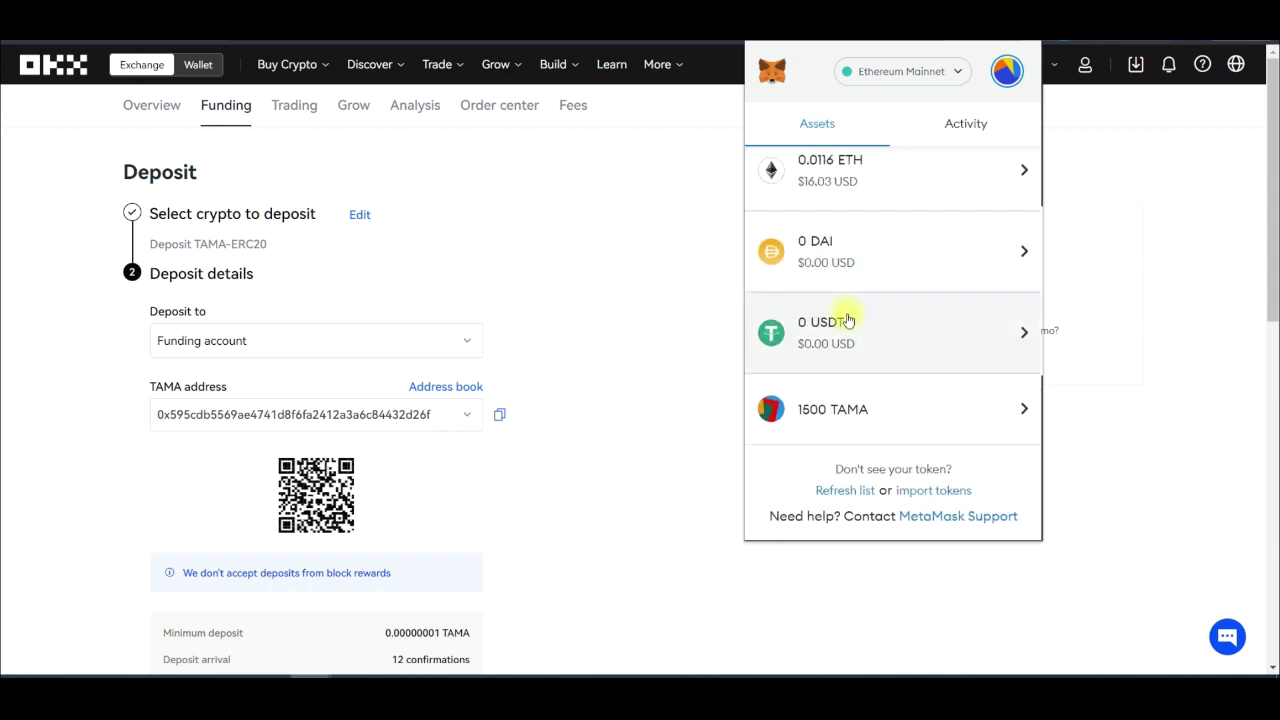
left_click(900, 410)
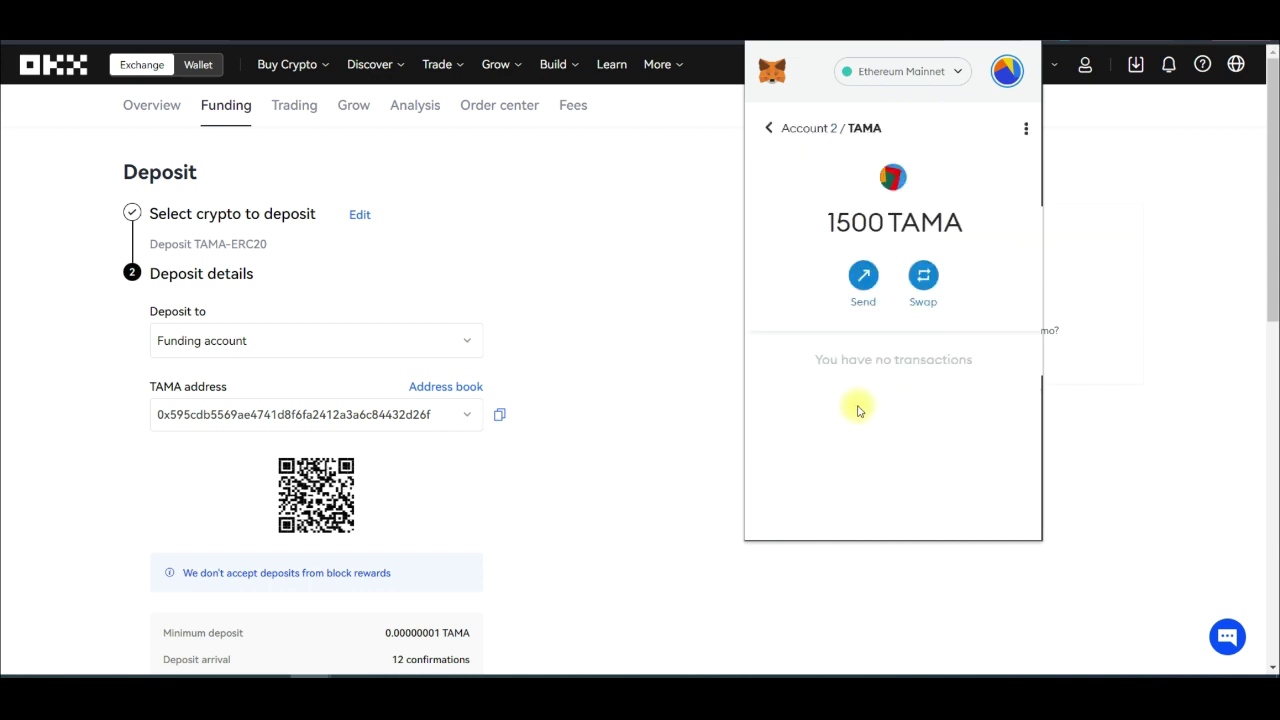
left_click(865, 288)
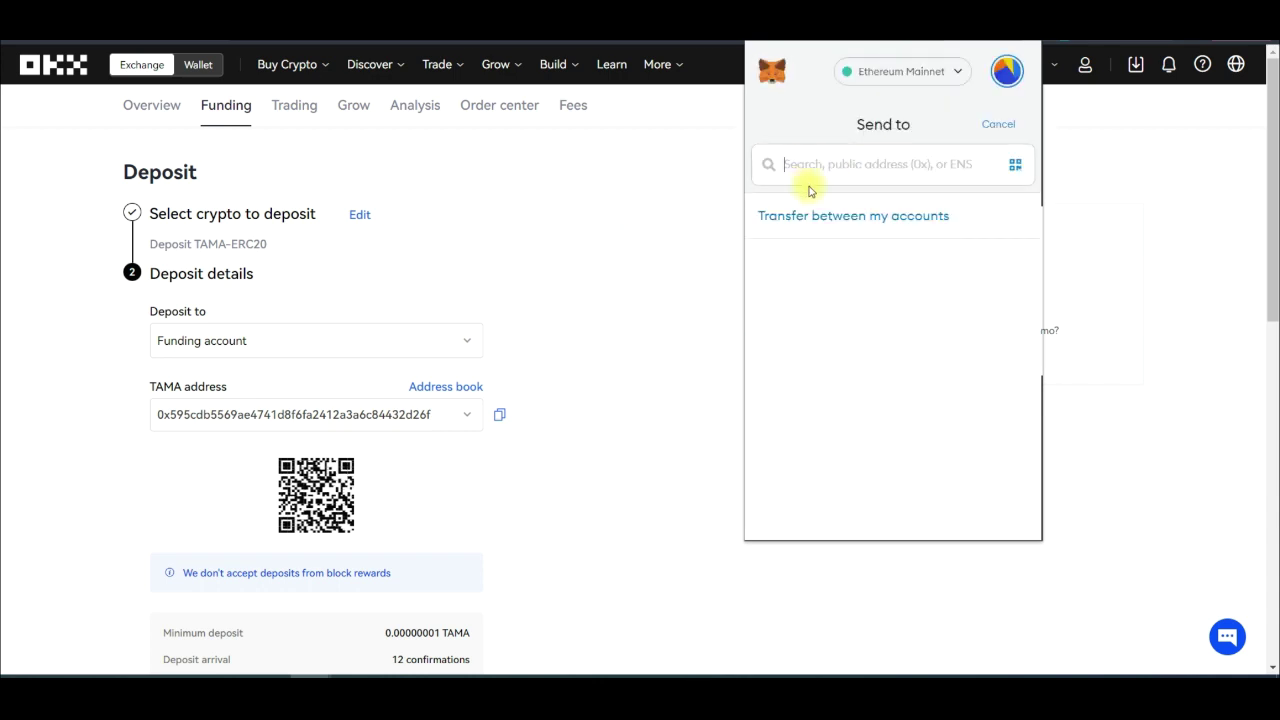
right_click(800, 162)
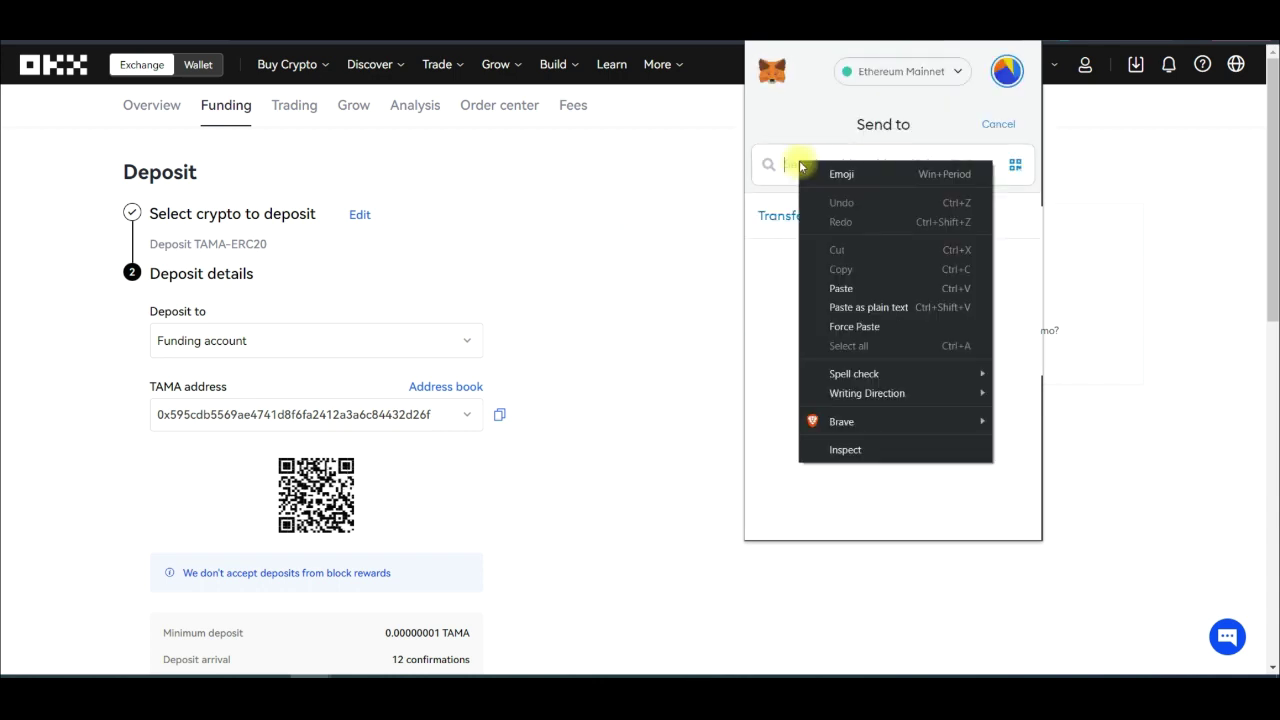
left_click(843, 283)
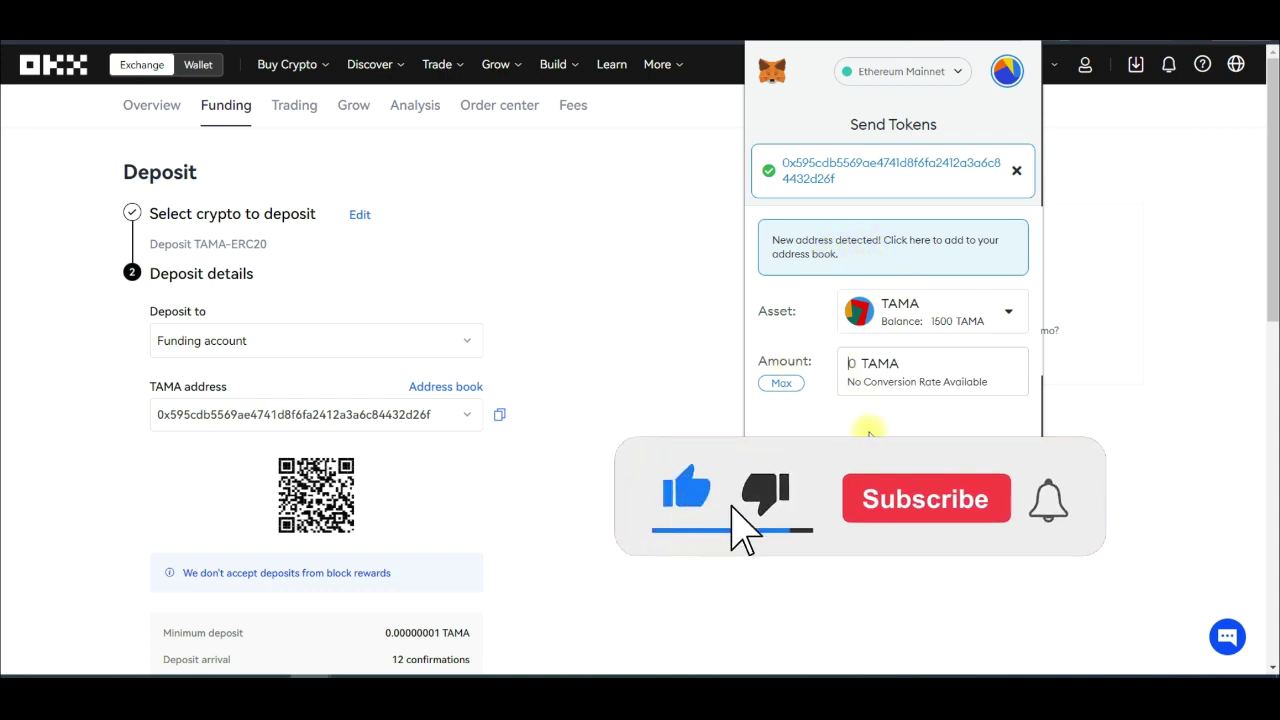
Set the send amount to the maximum of 1500 TAMA and proceed to the transaction review
left_click(782, 385)
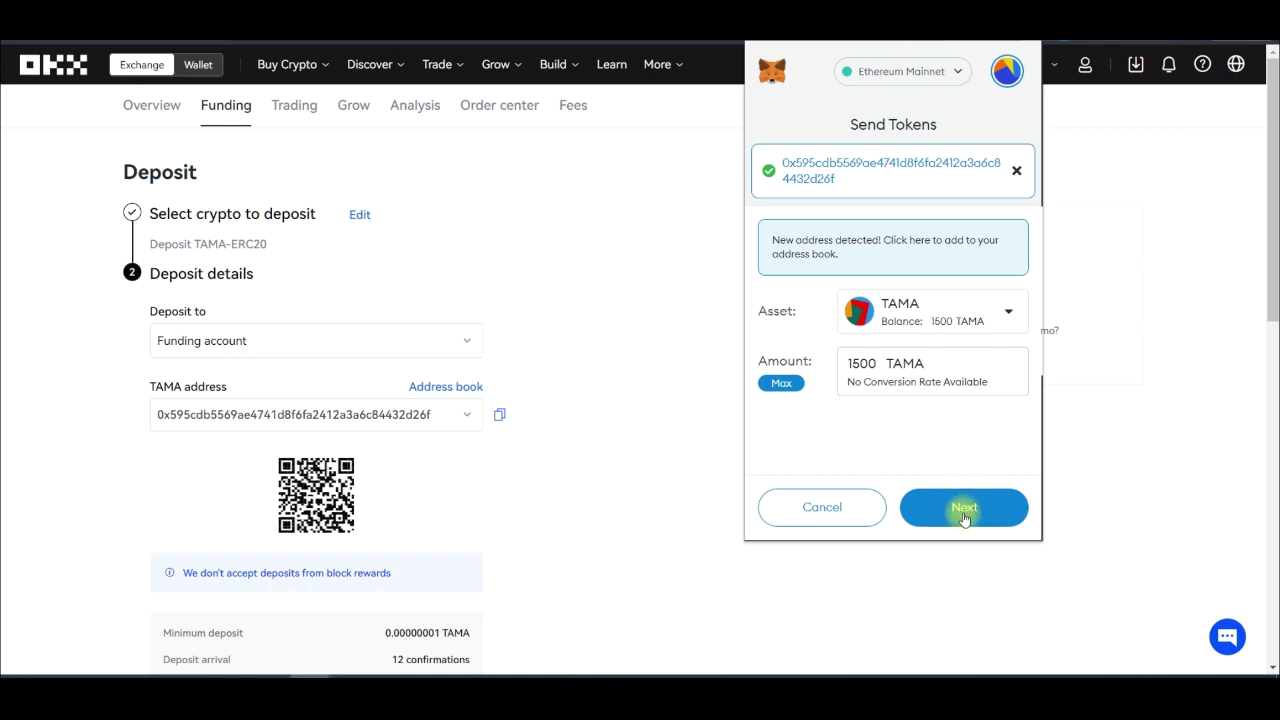
left_click(786, 396)
left_click(784, 383)
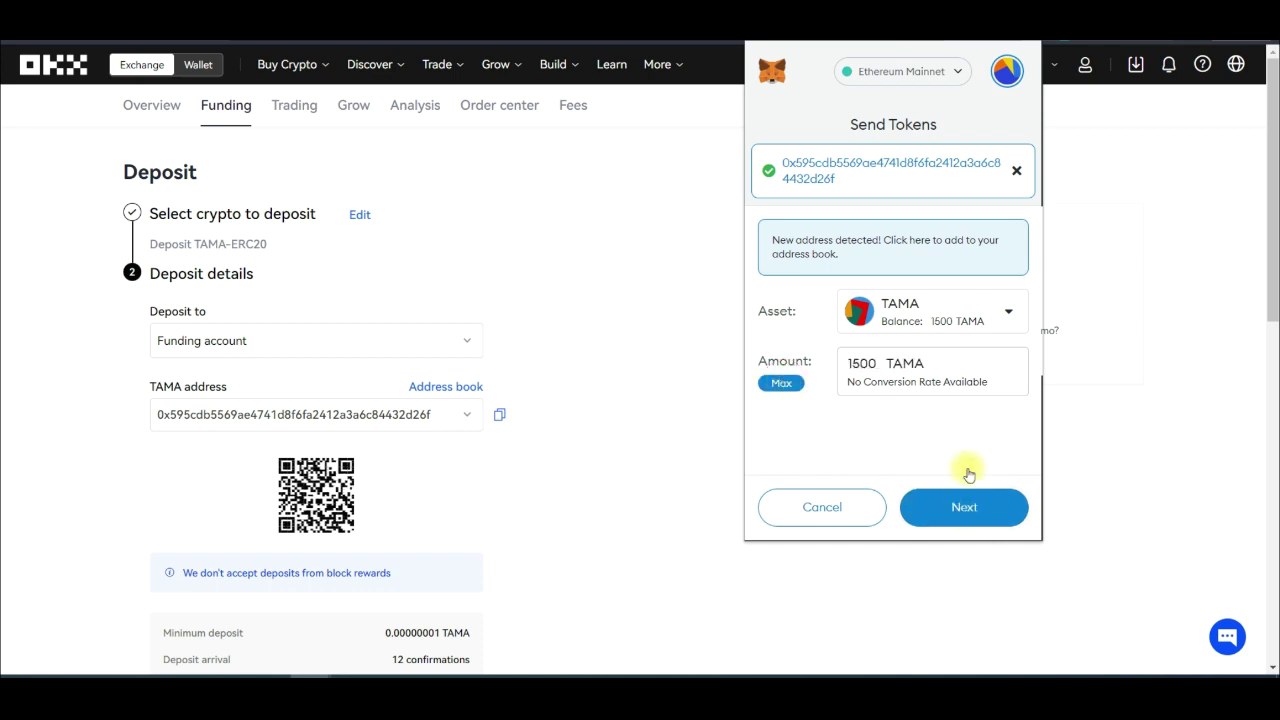
left_click(955, 507)
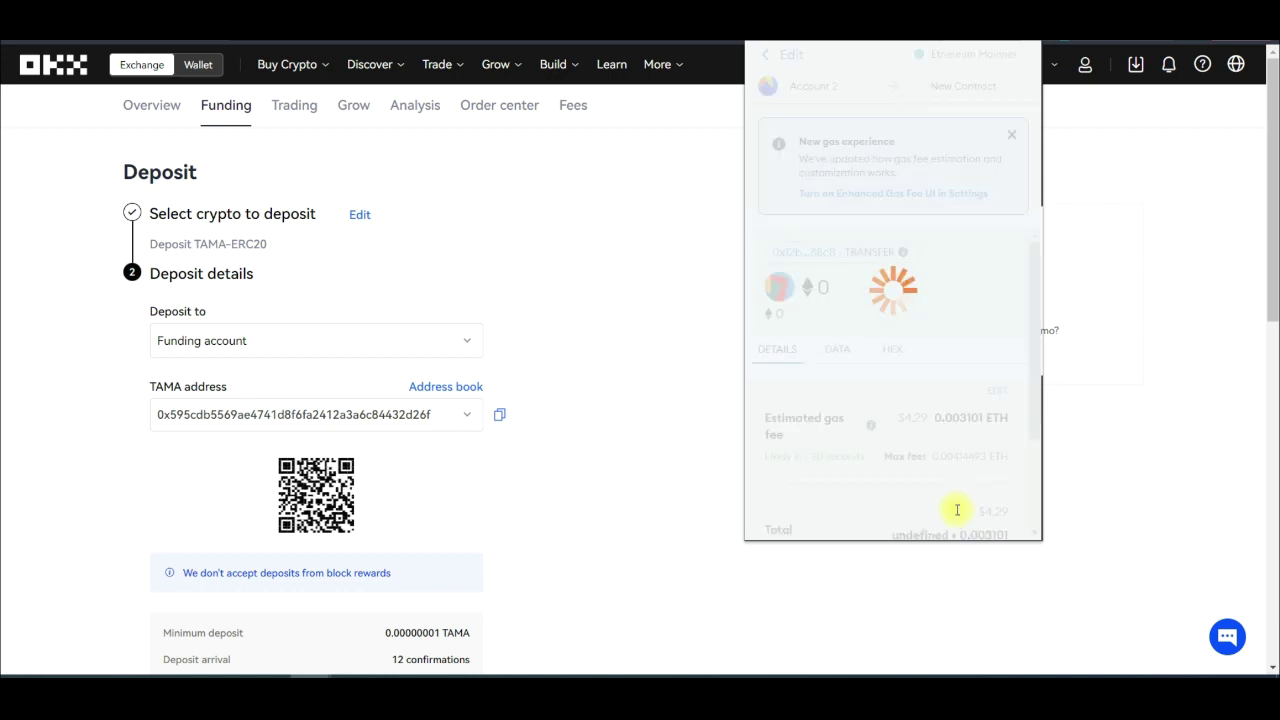
Review the gas fee and total, confirm the TAMA transfer, and check it in the wallet's activity before closing the wallet
scroll(884, 445, "down", 2)
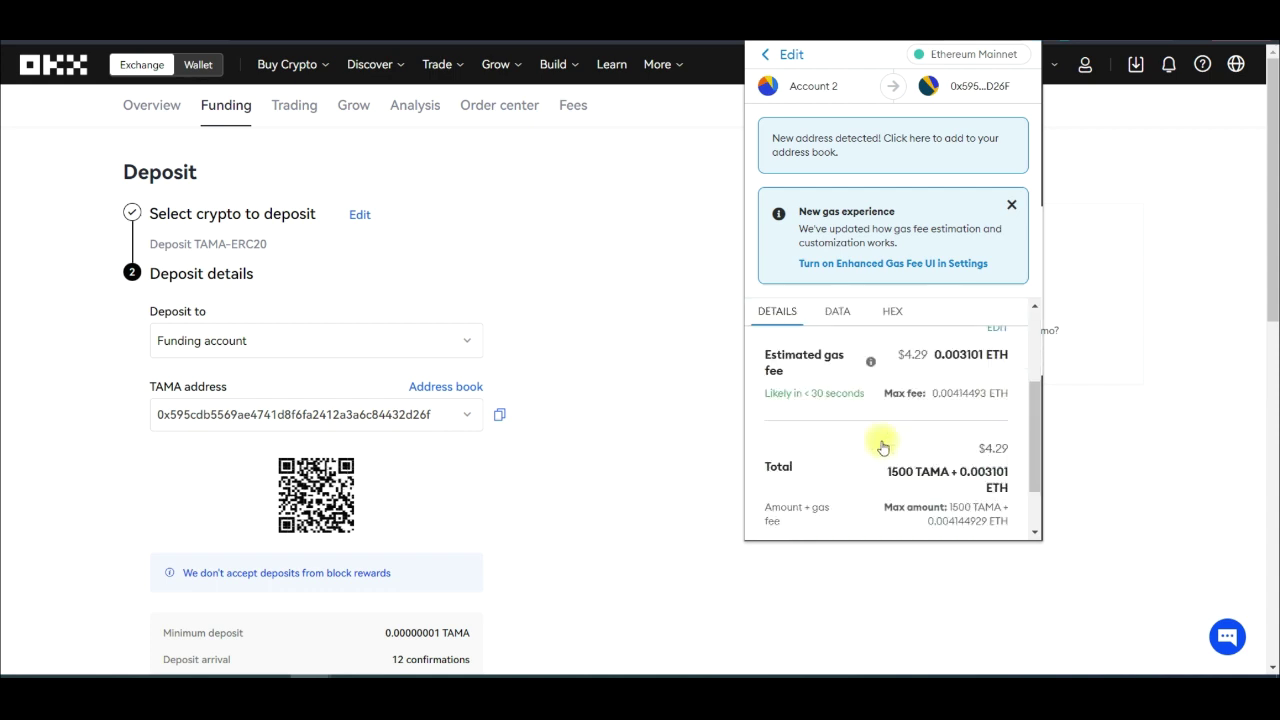
mouse_move(871, 348)
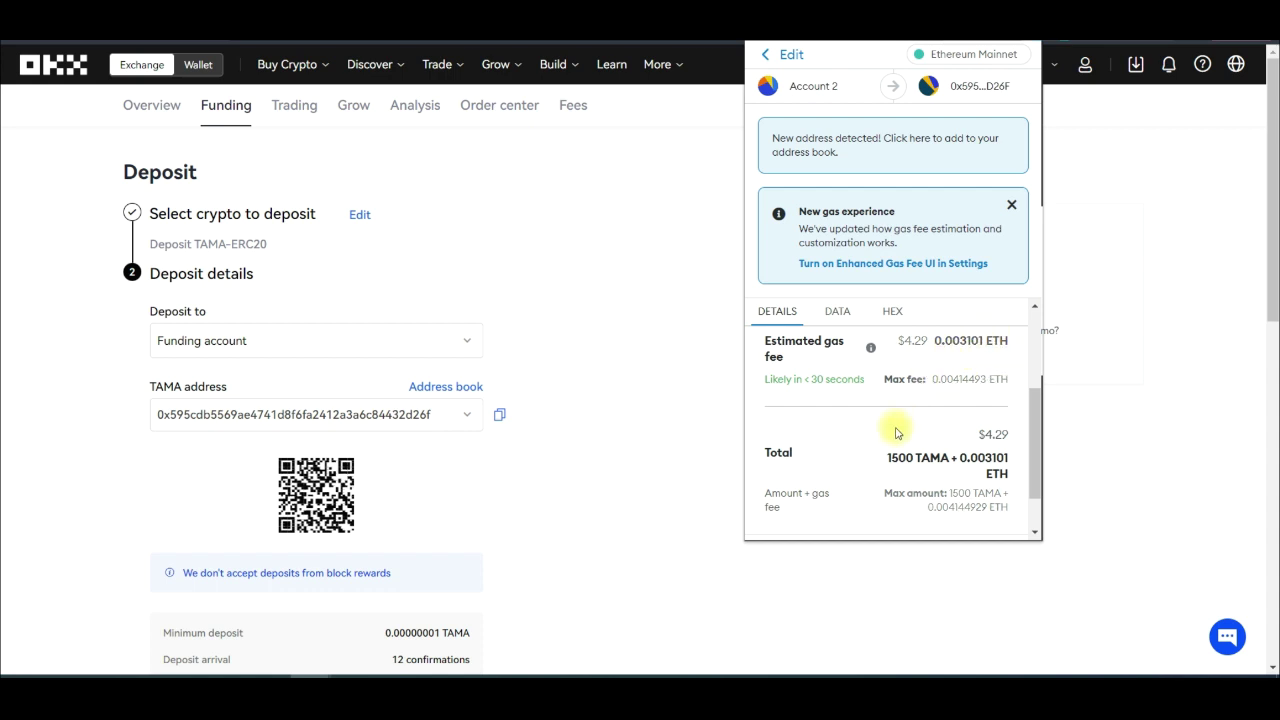
scroll(896, 432, "down", 1)
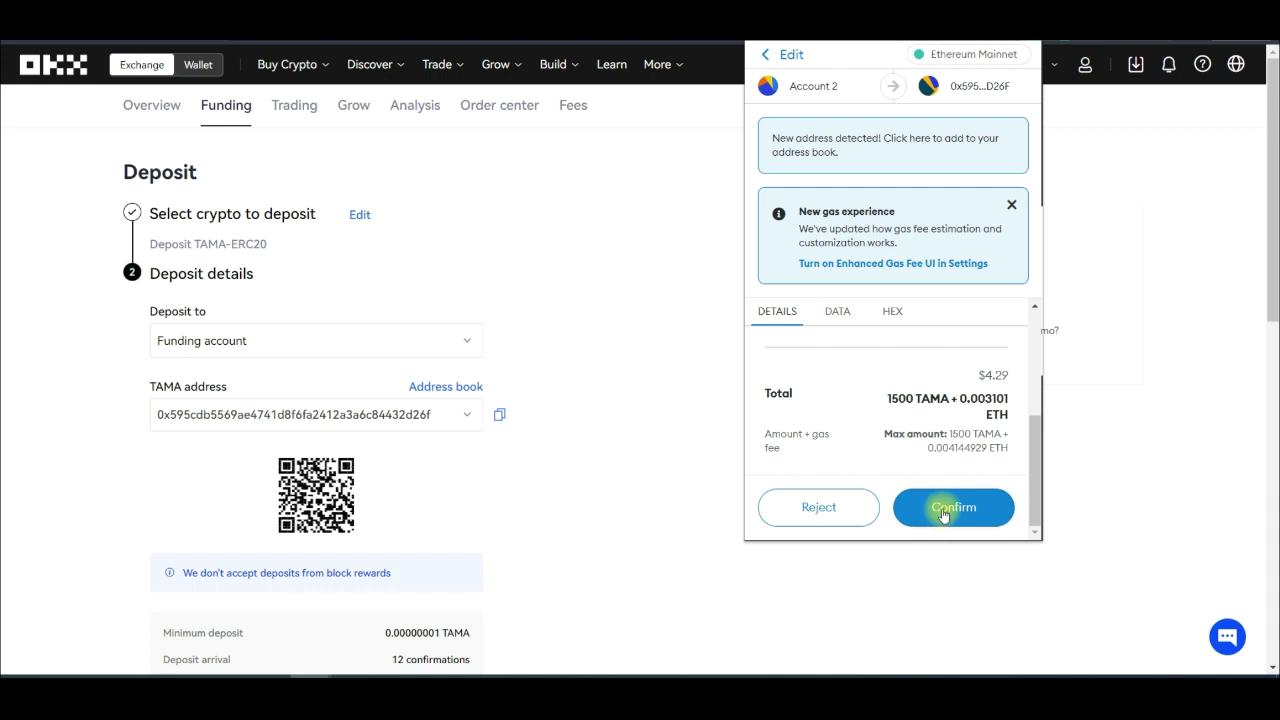
left_click(942, 511)
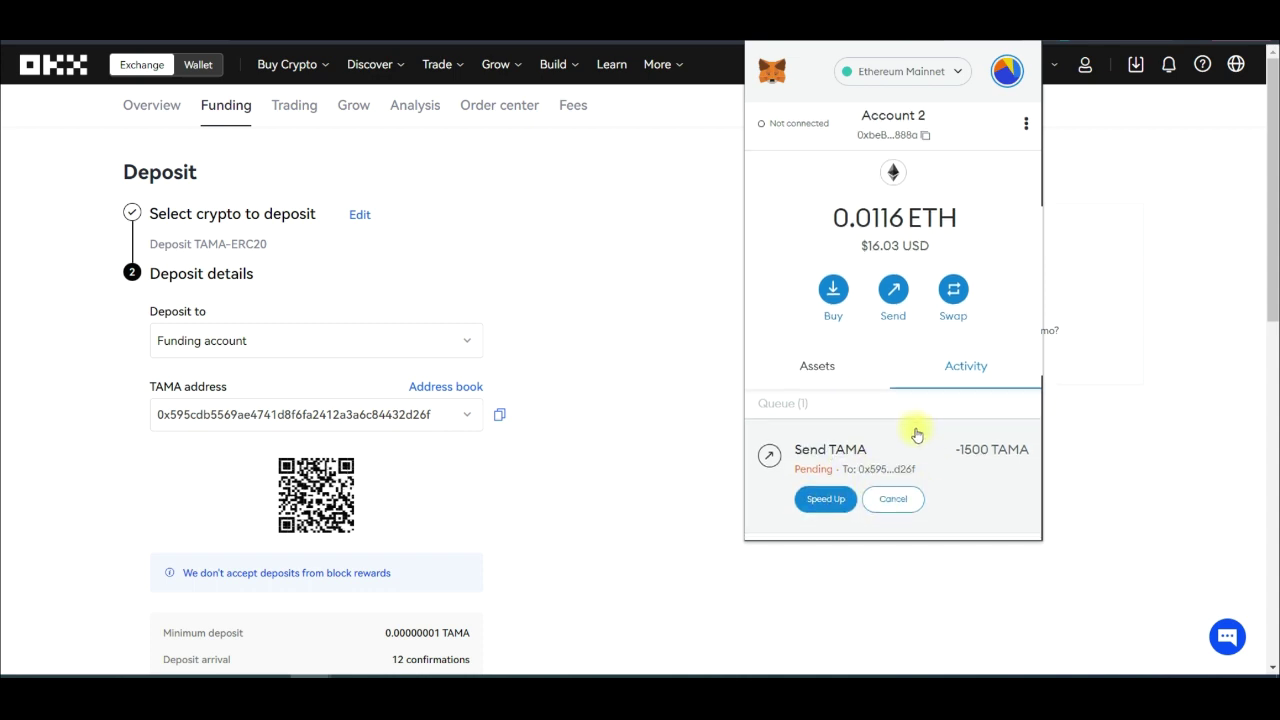
scroll(915, 432, "down", 2)
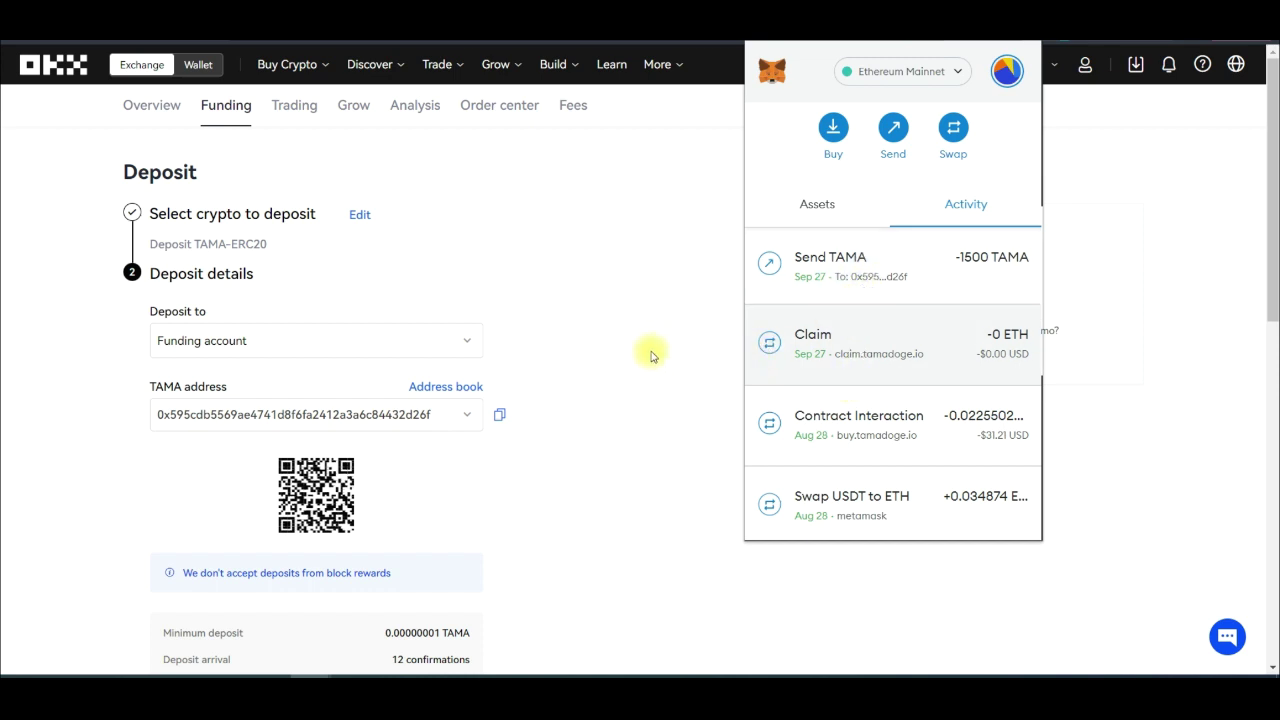
left_click(616, 292)
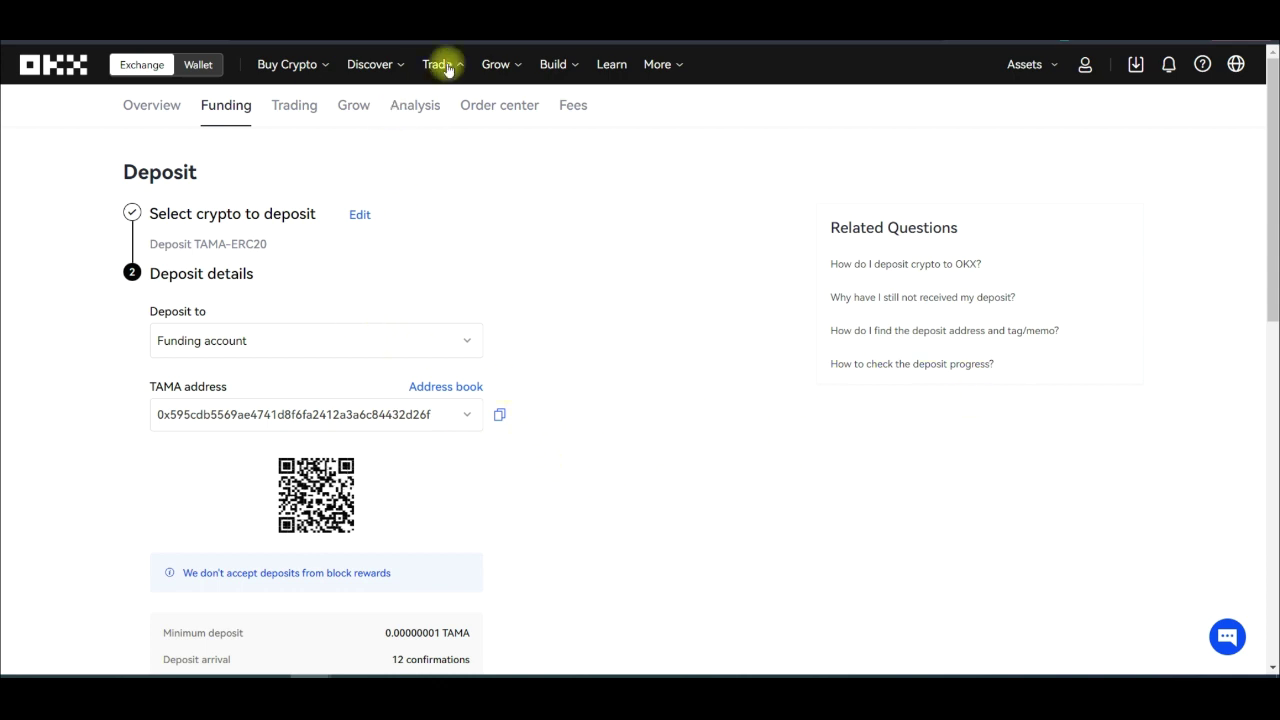
Open spot trading on OKX and search the market for "tam"
mouse_move(438, 70)
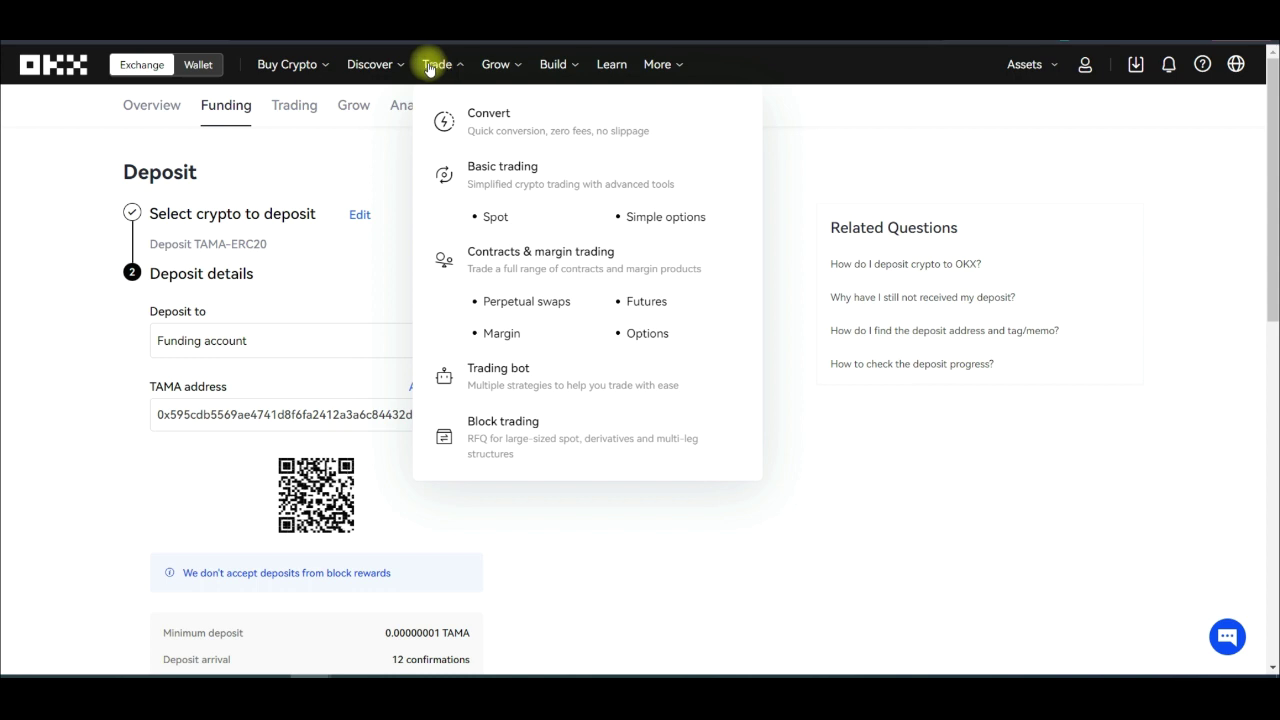
left_click(489, 226)
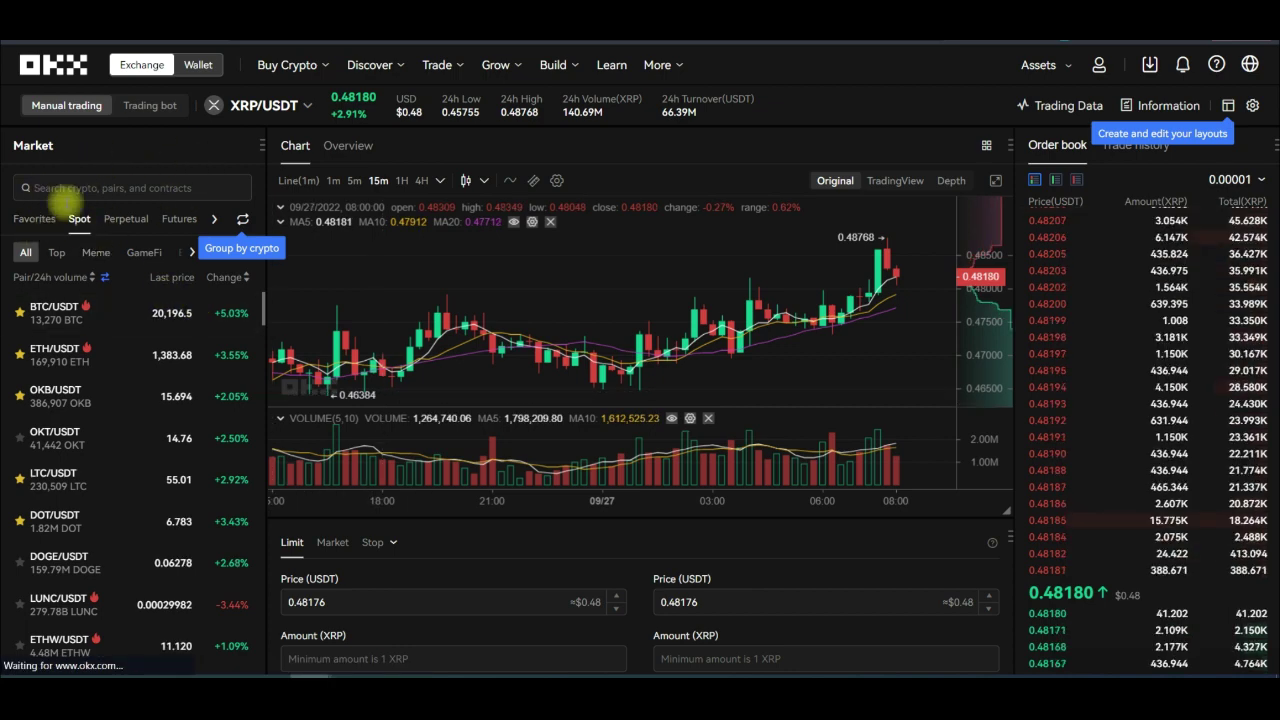
left_click(60, 187)
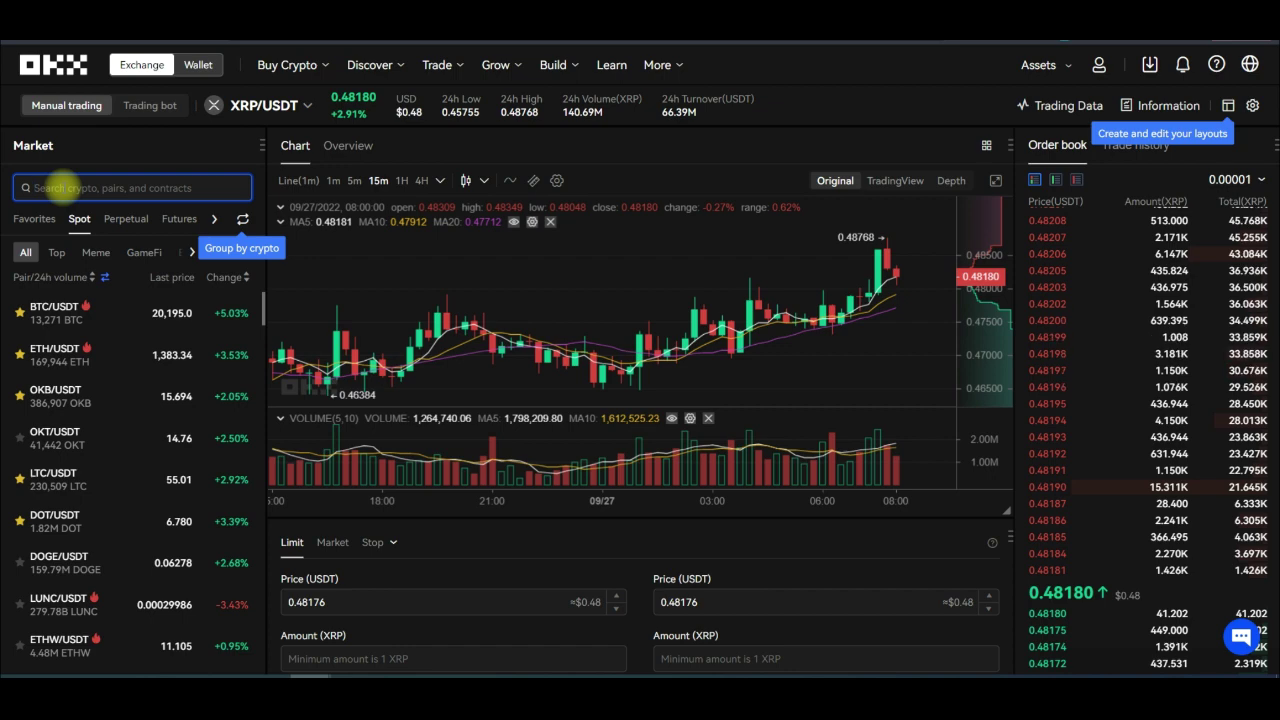
type("ta")
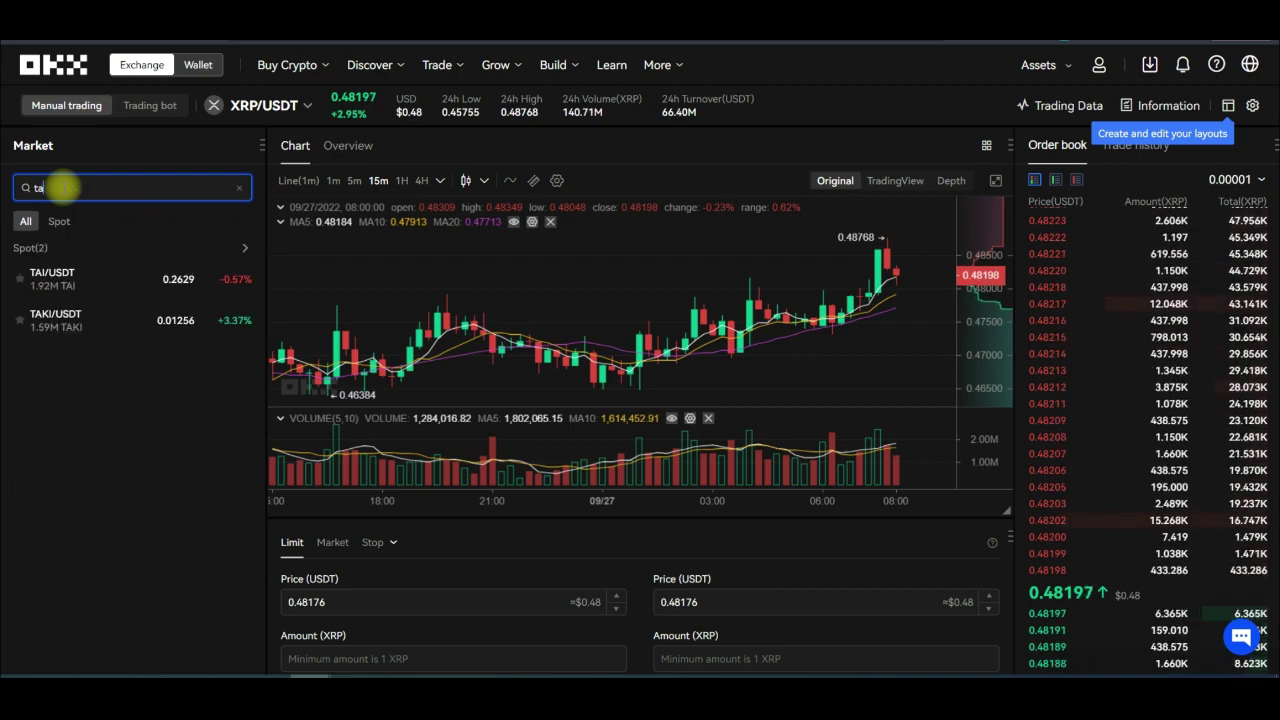
type("m")
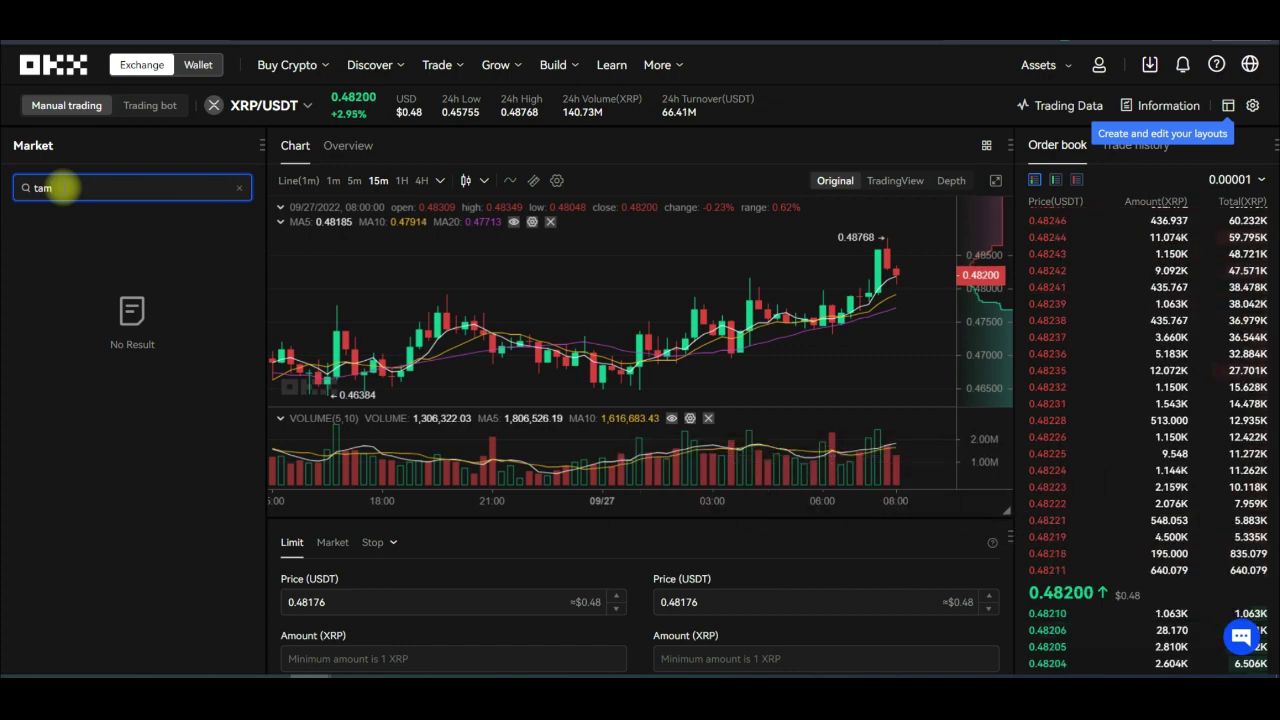
Clear the market search and return to the OKX home page
key("BackSpace")
key("BackSpace")
key("BackSpace")
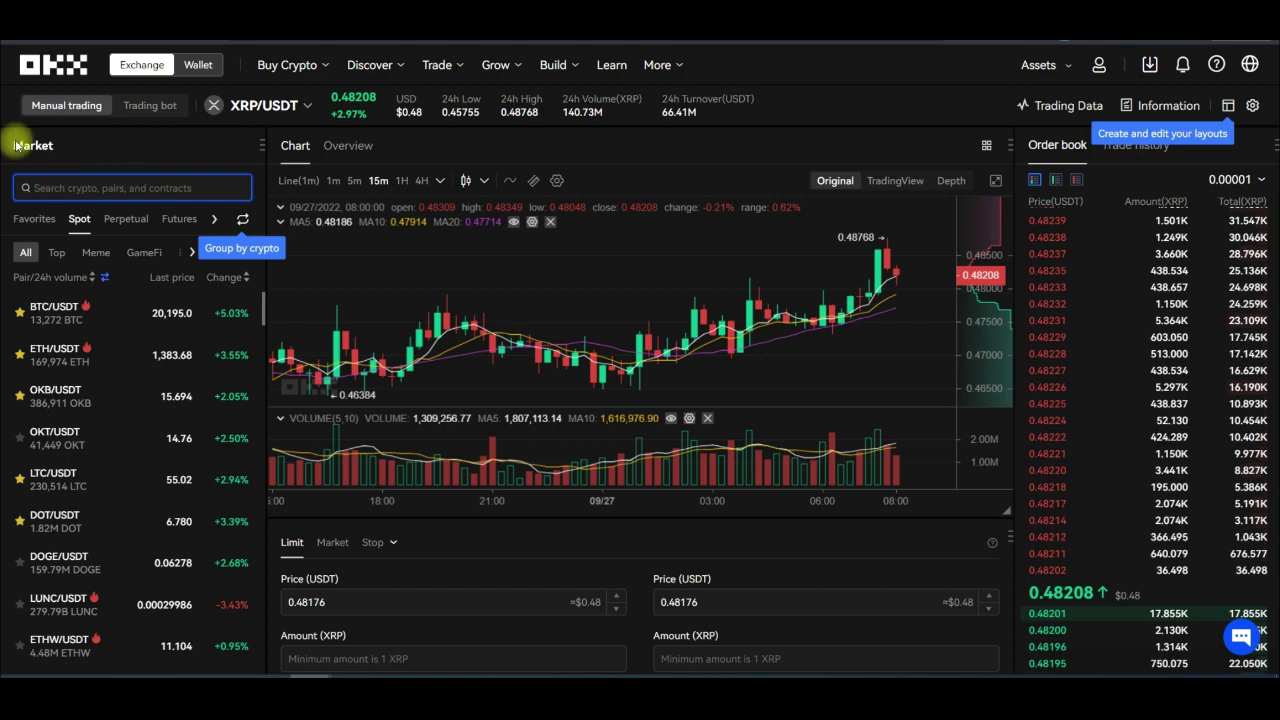
left_click(36, 62)
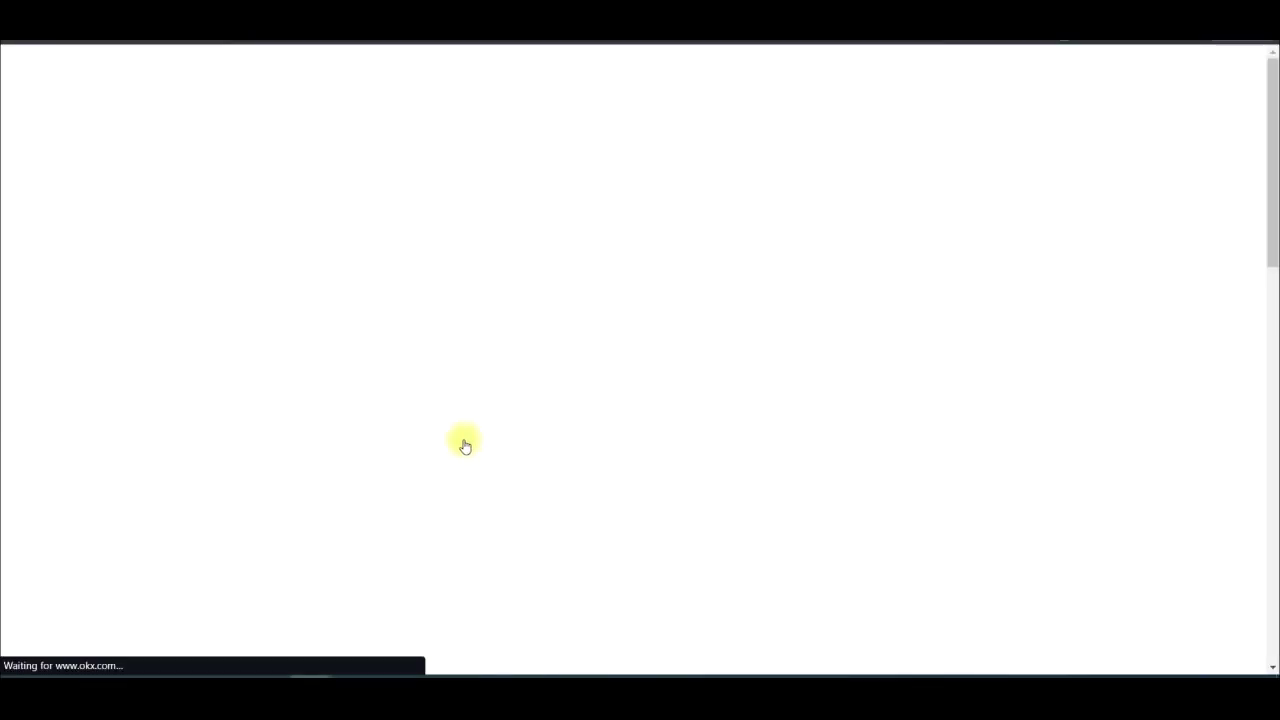
Open the announcement about OKX listing Tamadoge's TAMA token for spot trading from the home page
scroll(137, 565, "down", 10)
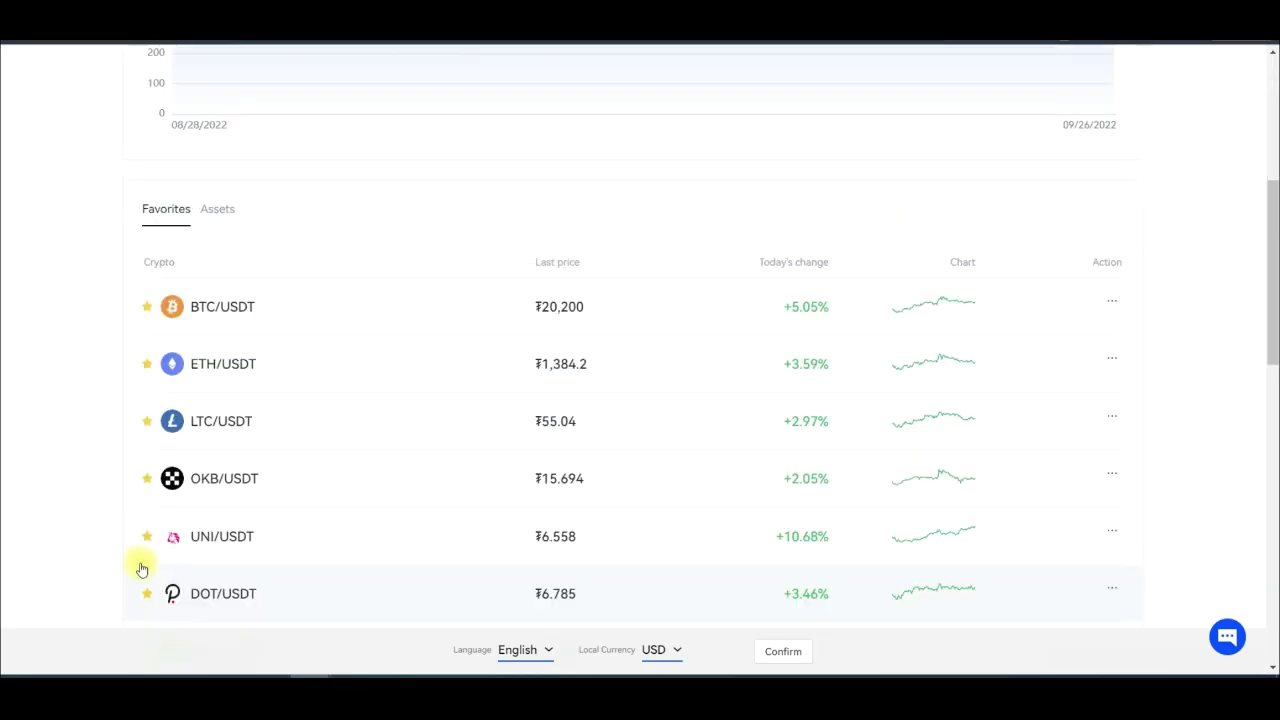
scroll(140, 512, "down", 3)
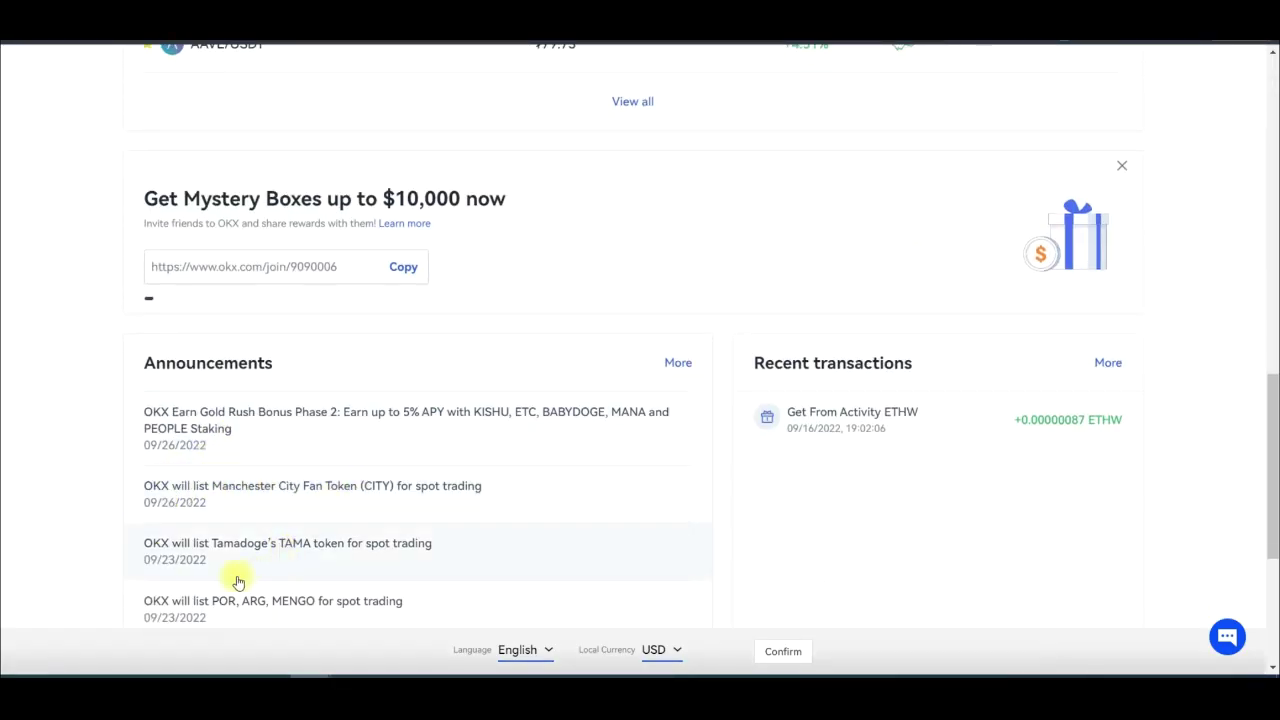
left_click(238, 545)
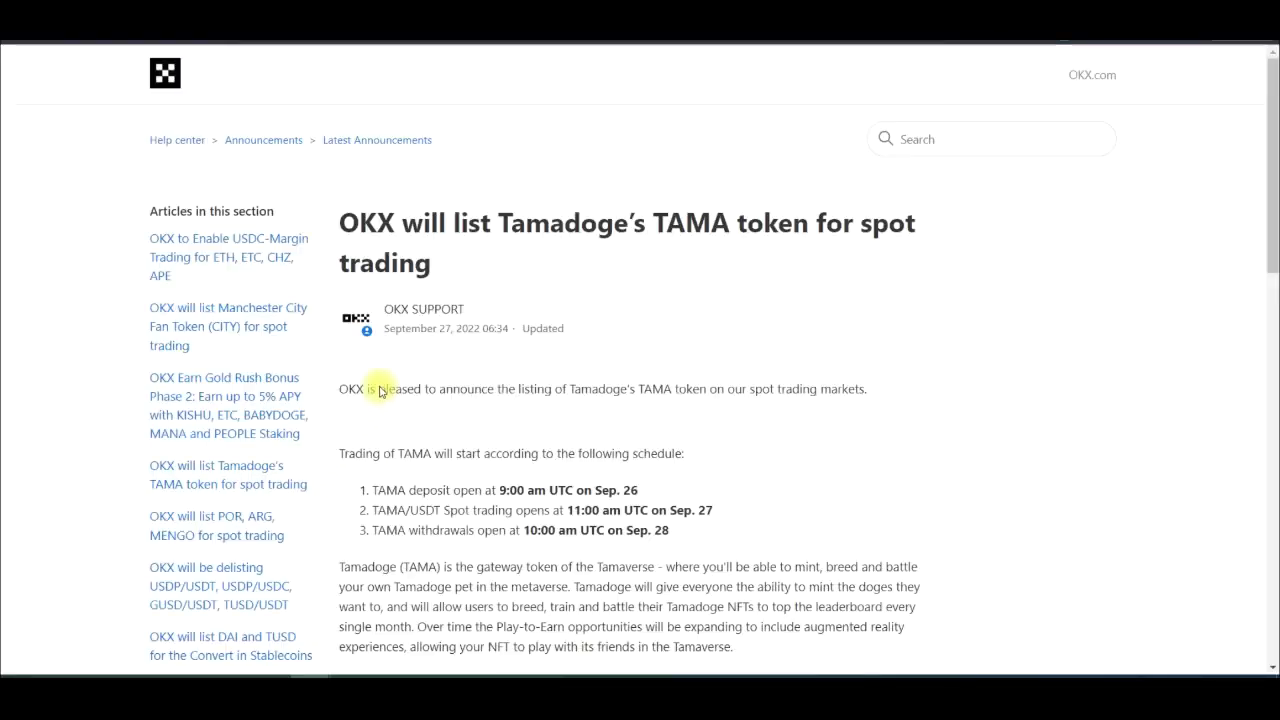
Examine the TAMA schedule in the announcement, highlighting the deposit opening and the TAMA/USDT spot trading start time
scroll(473, 469, "down", 2)
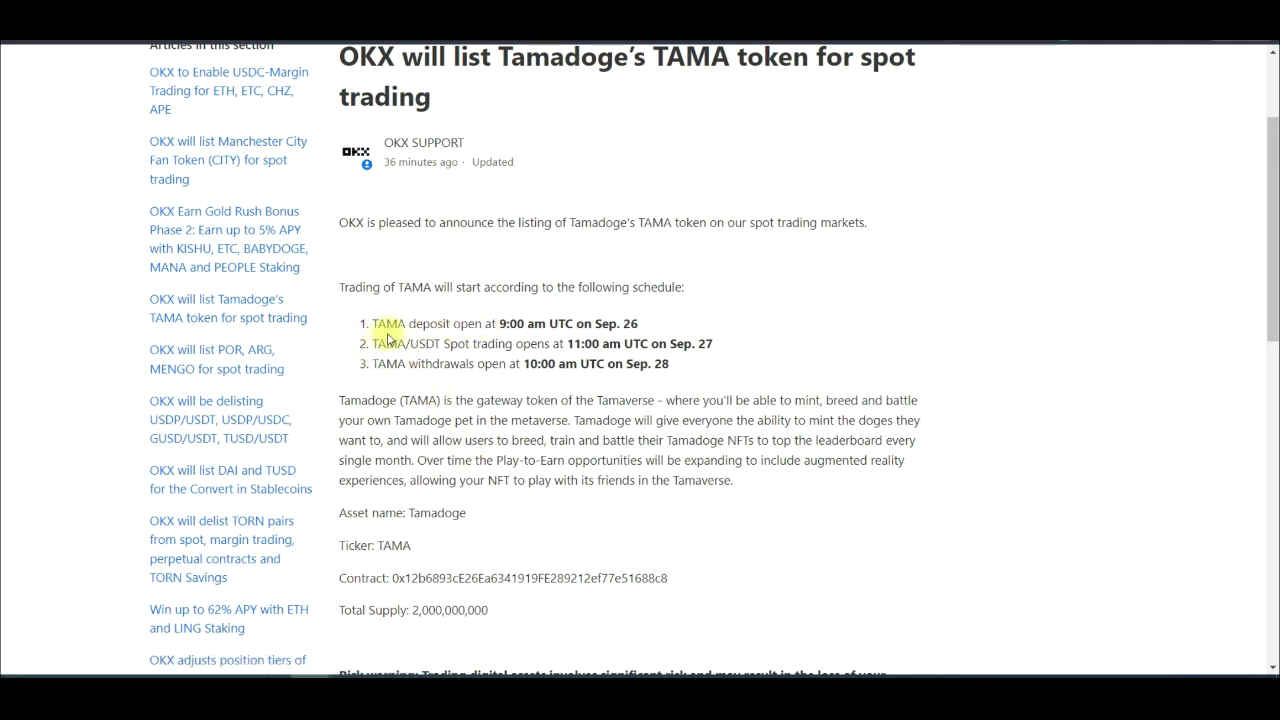
left_click_drag(379, 324, 621, 323)
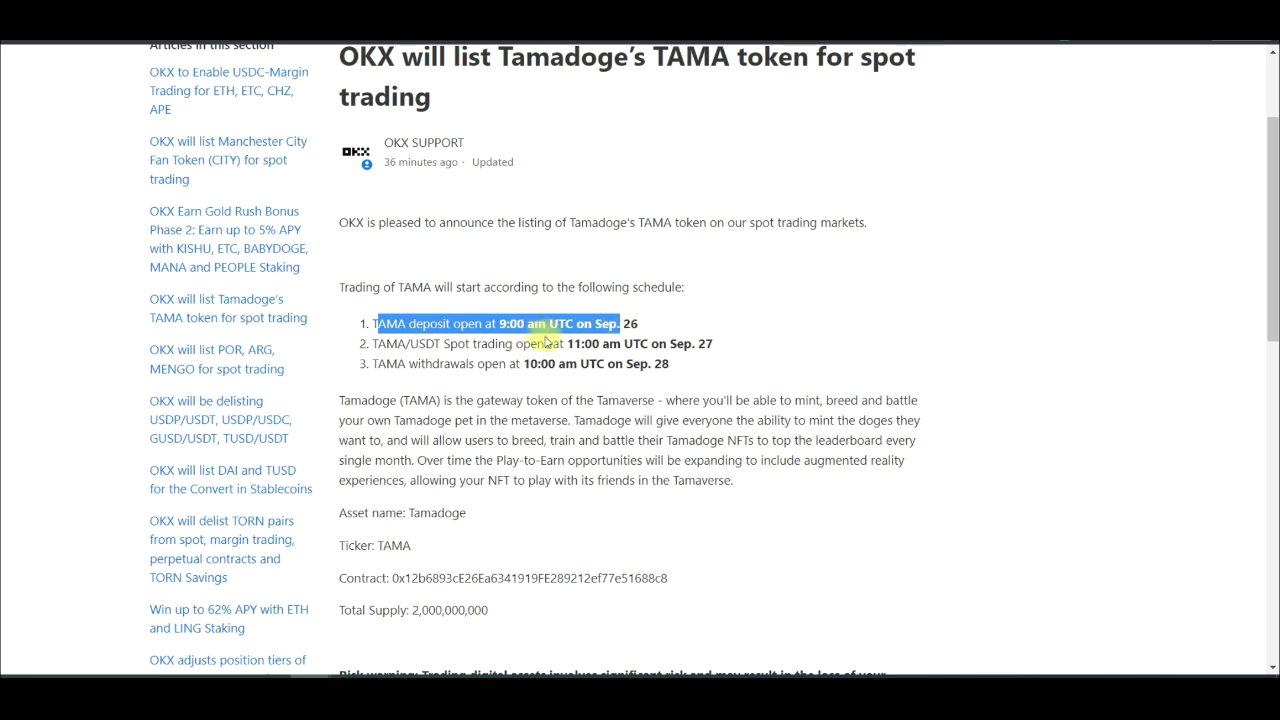
left_click(424, 350)
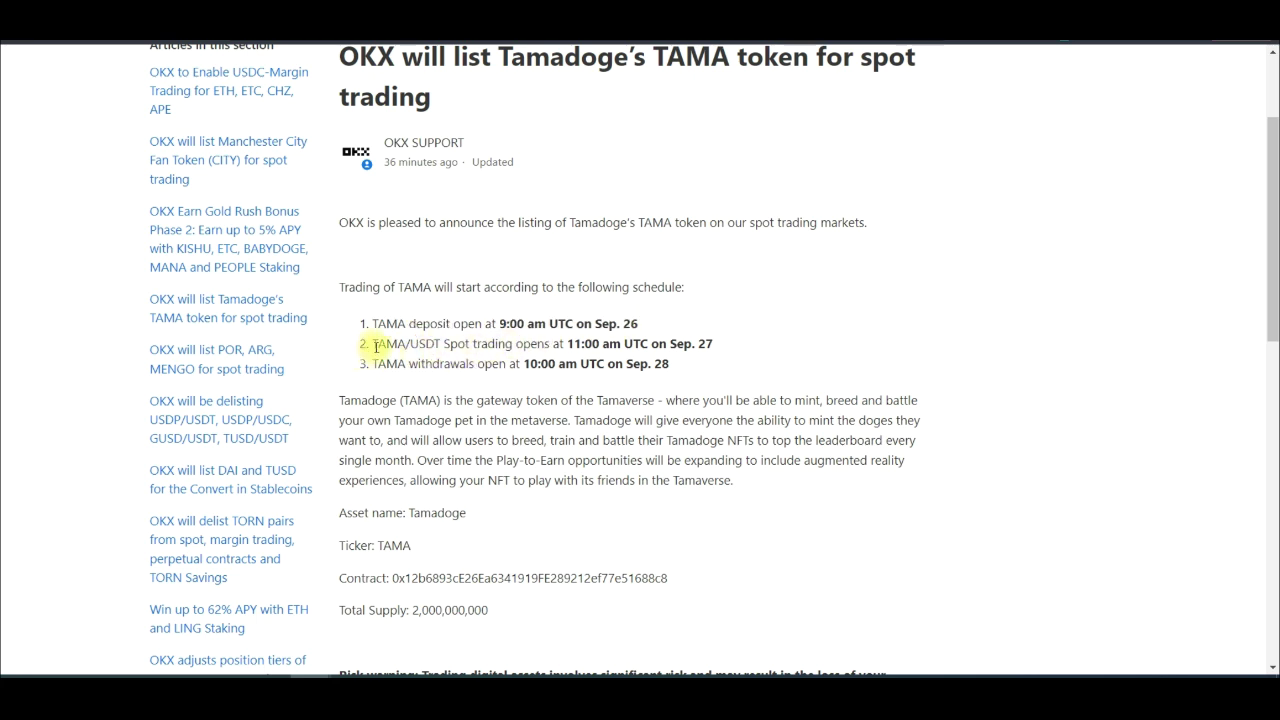
left_click_drag(373, 343, 590, 343)
left_click(598, 345)
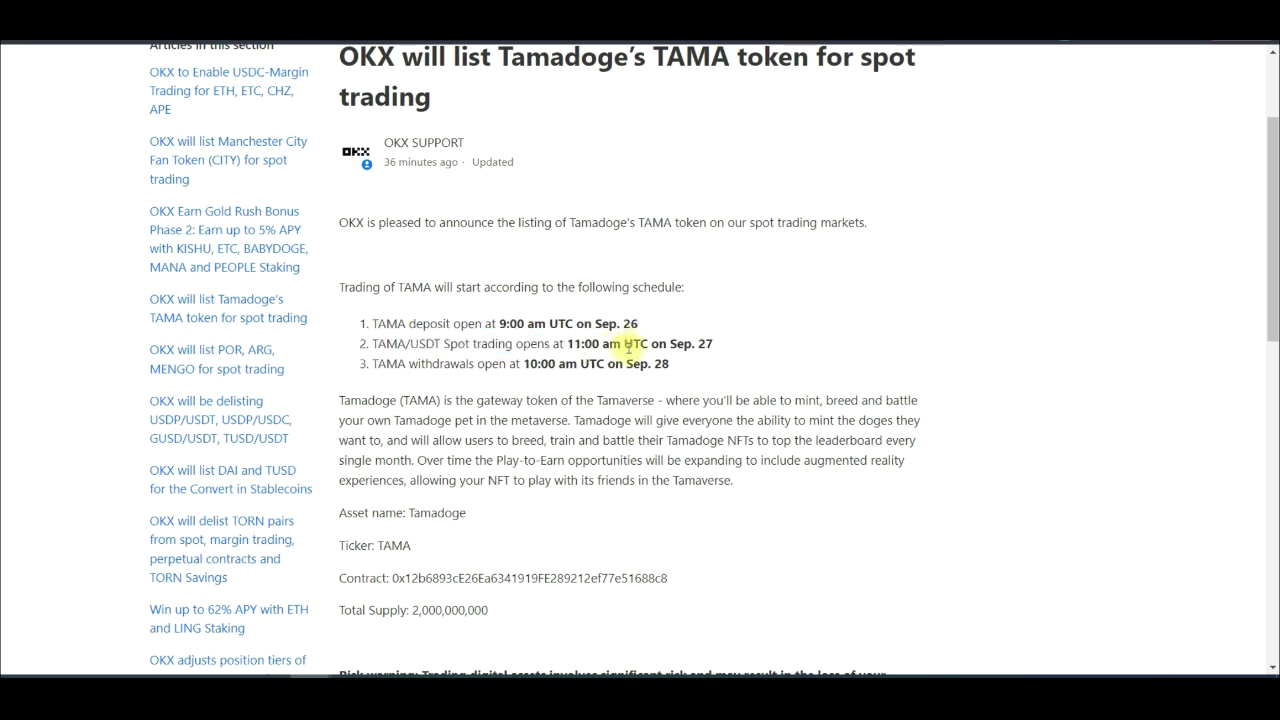
left_click_drag(558, 343, 609, 343)
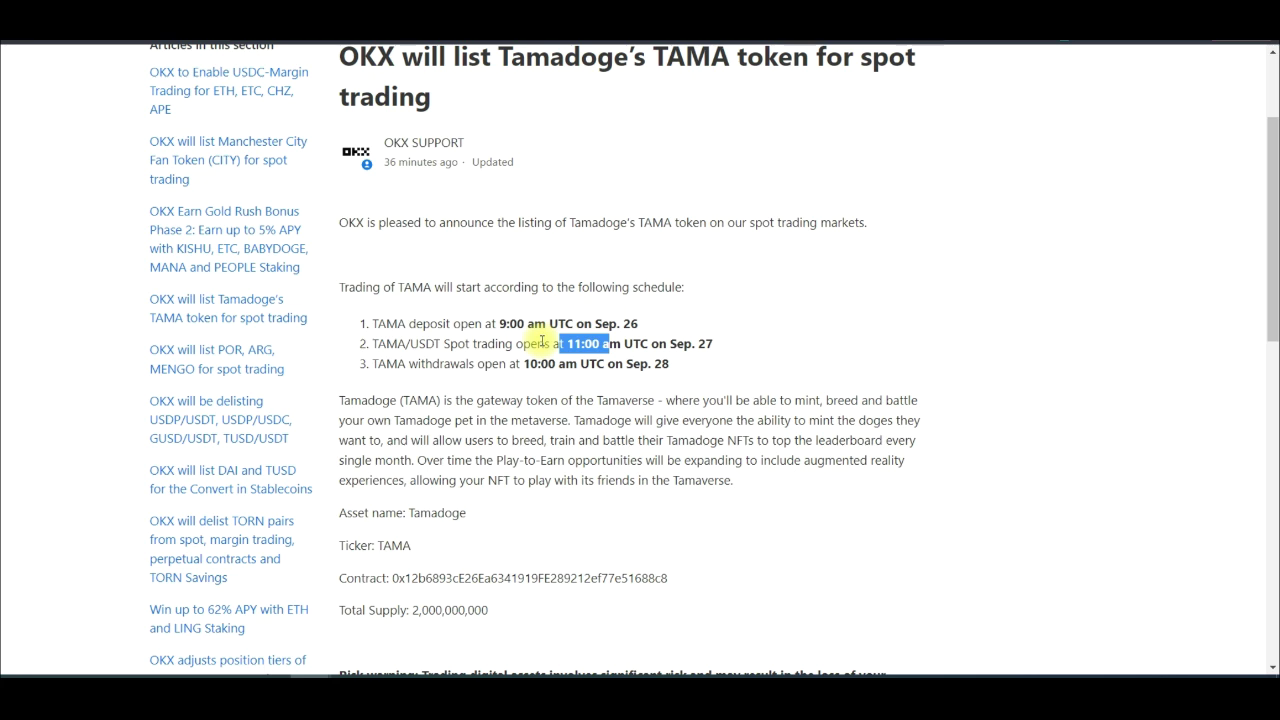
left_click(570, 343)
mouse_move(568, 343)
left_mouse_down()
mouse_move(598, 346)
mouse_move(590, 355)
left_mouse_up()
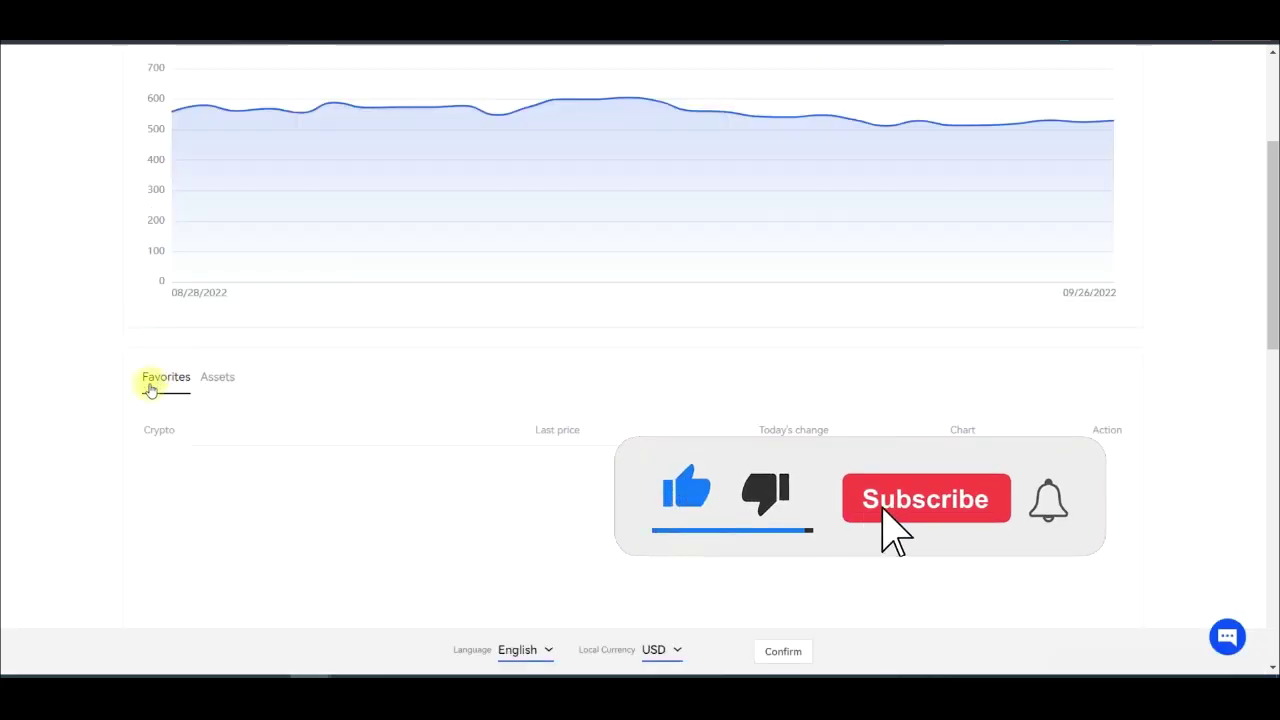
Check the recent transactions on the OKX home page for the TAMA deposit
scroll(145, 400, "down", 2)
scroll(145, 403, "down", 1)
scroll(145, 403, "down", 2)
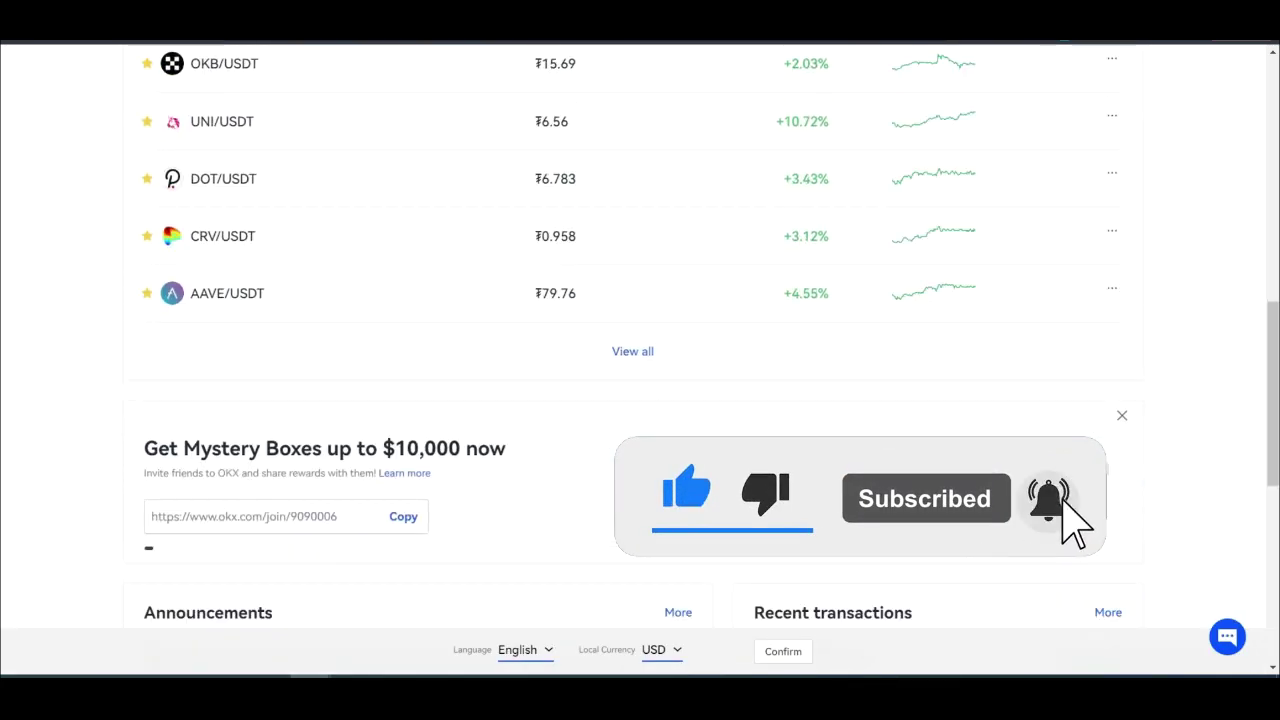
scroll(640, 350, "up", 4)
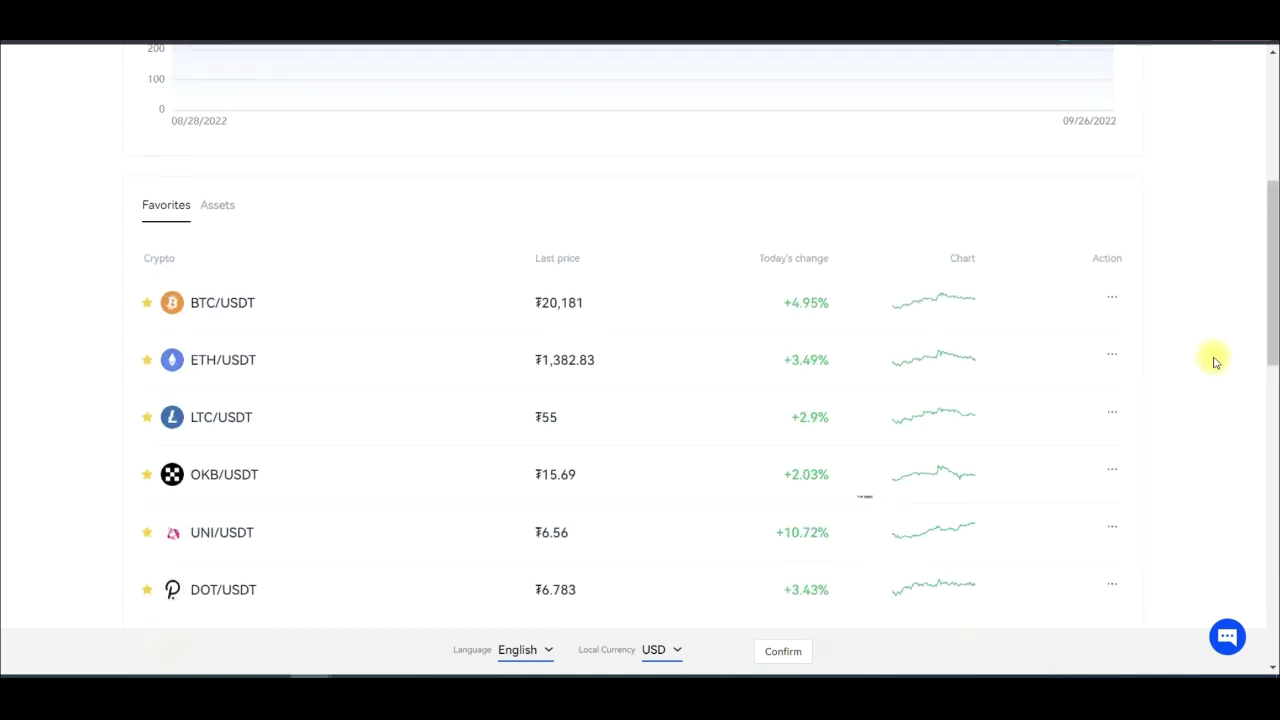
scroll(1071, 447, "down", 4)
scroll(943, 460, "up", 2)
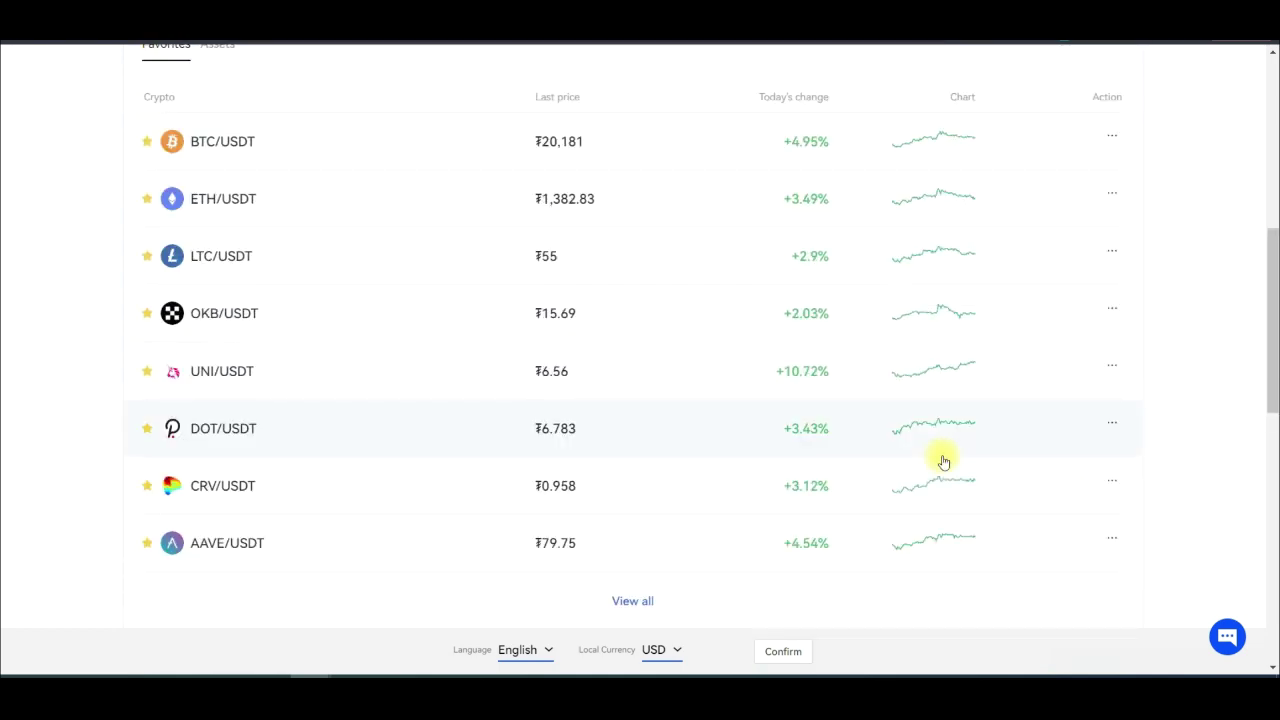
scroll(943, 460, "down", 5)
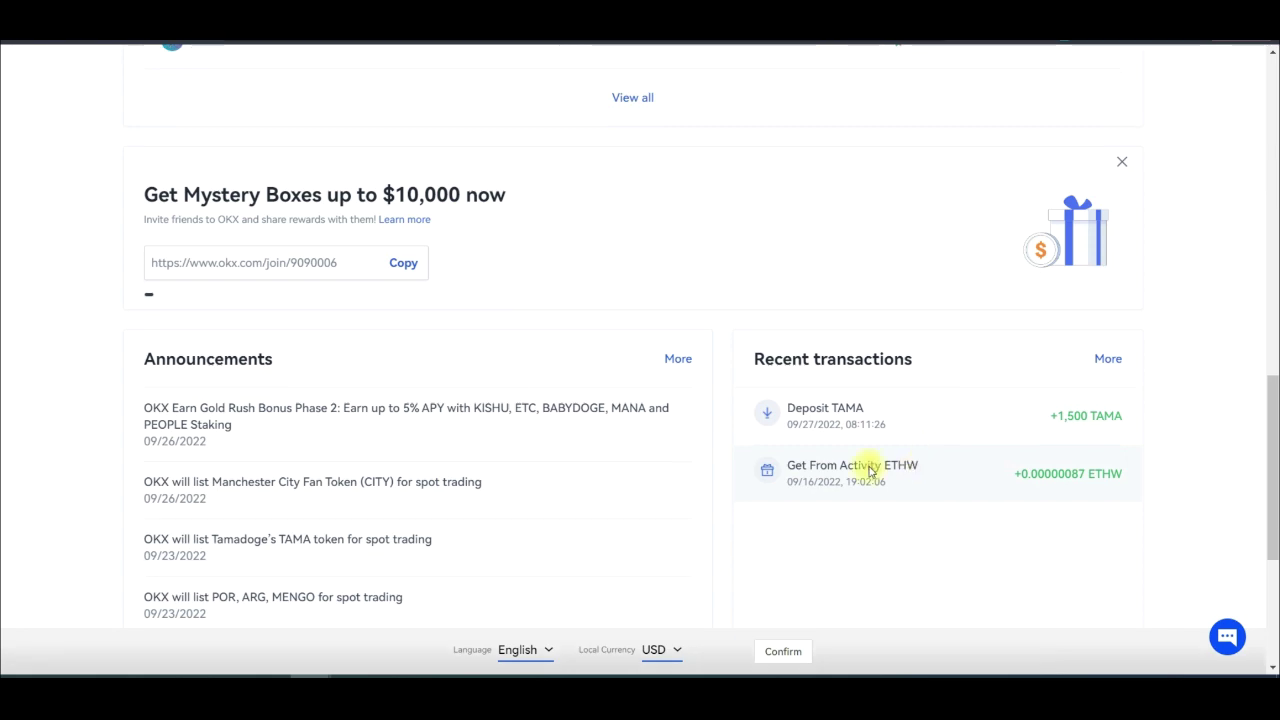
scroll(371, 303, "up", 3)
scroll(444, 374, "down", 2)
scroll(444, 374, "down", 1)
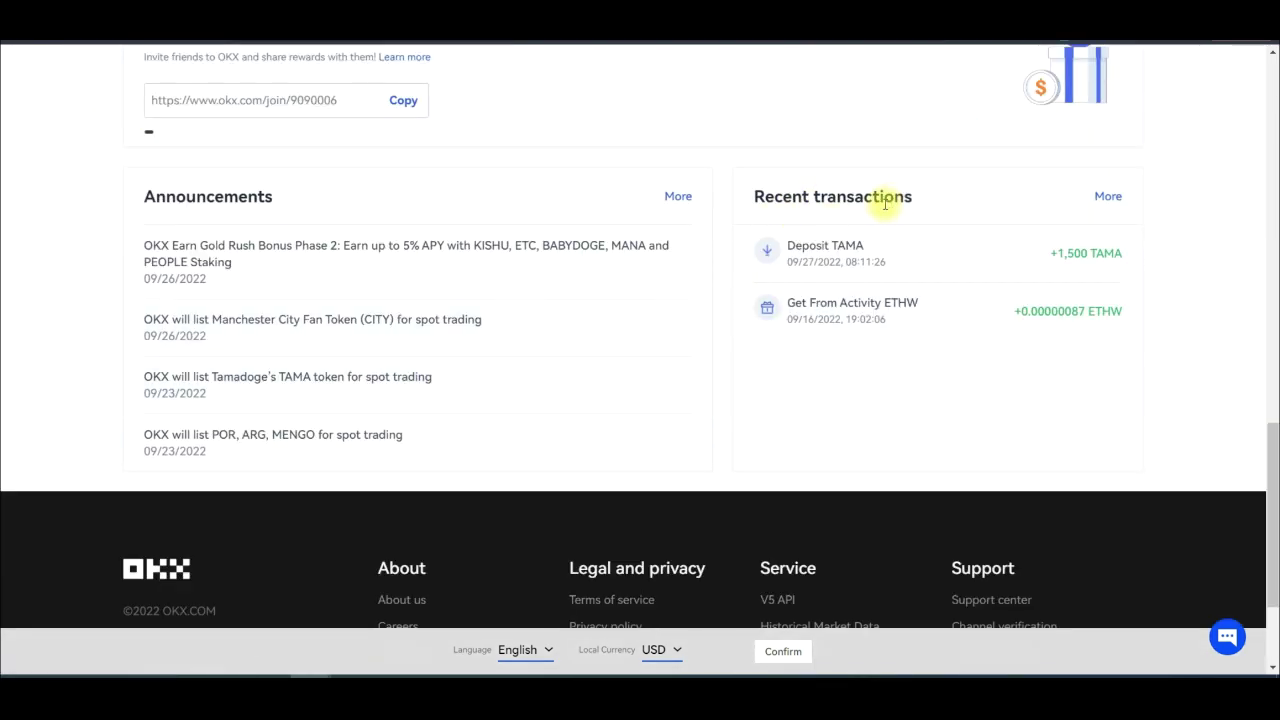